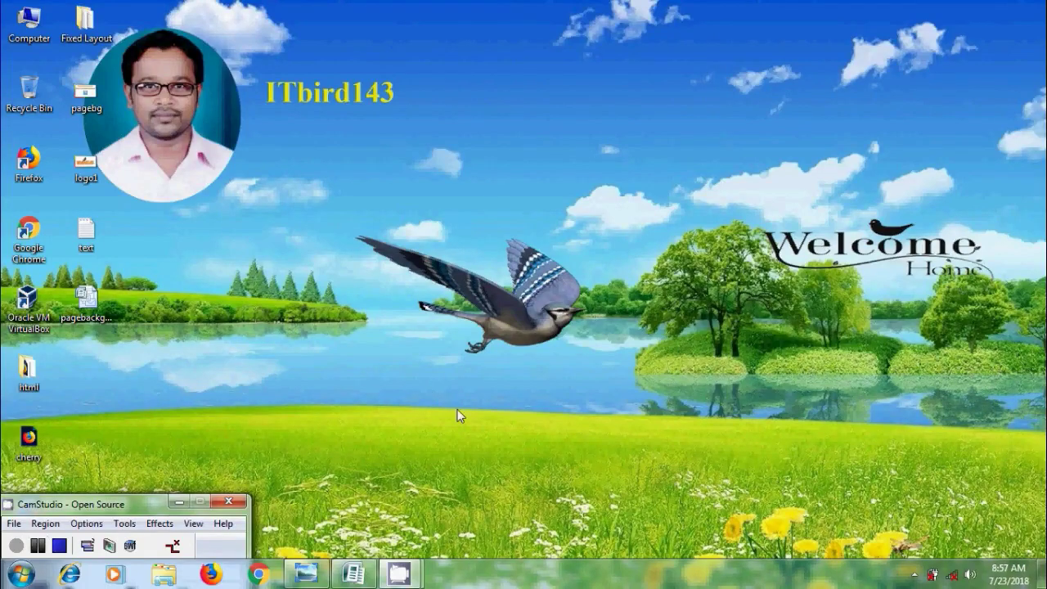
# Show the Tutorial 17 title image in Photo Viewer, then return to the pagebackground newsletter.
pyautogui.click(306, 572)
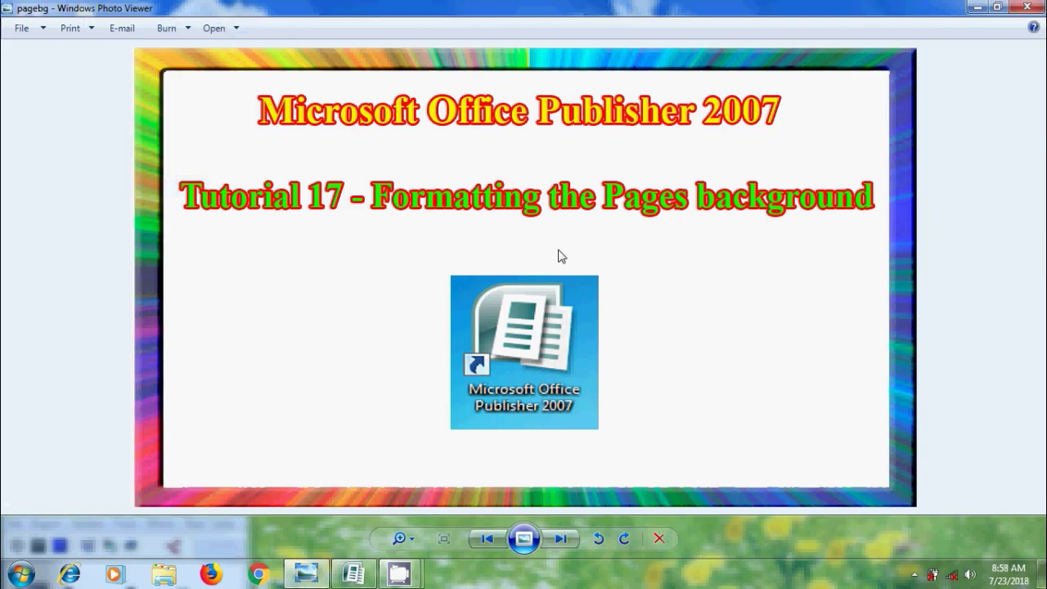
pyautogui.click(353, 573)
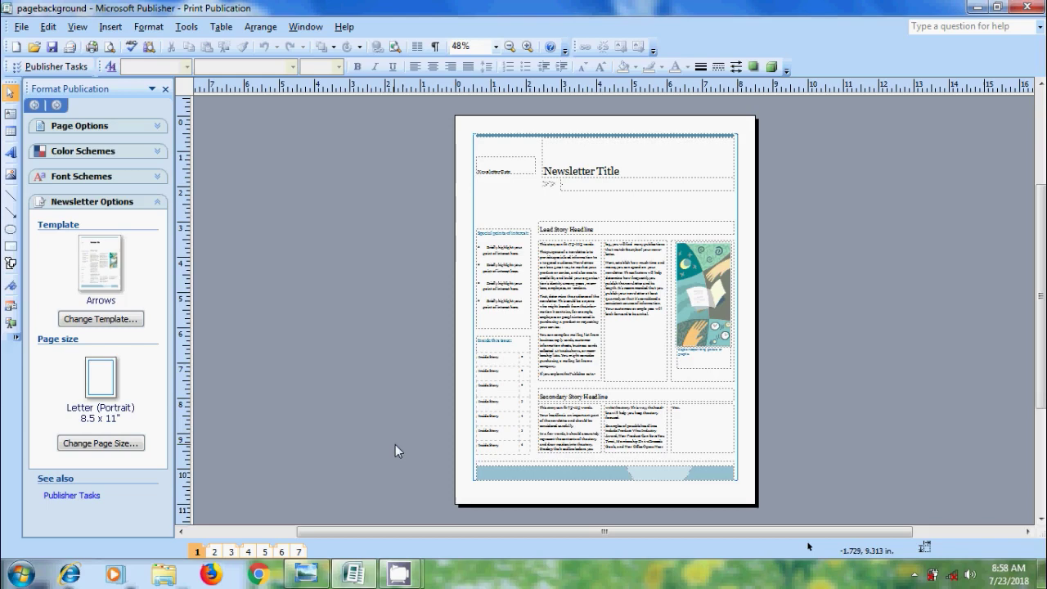
# Browse the page spreads, then turn off Two-Page Spread and view pages 4 and 1 singly.
pyautogui.click(248, 551)
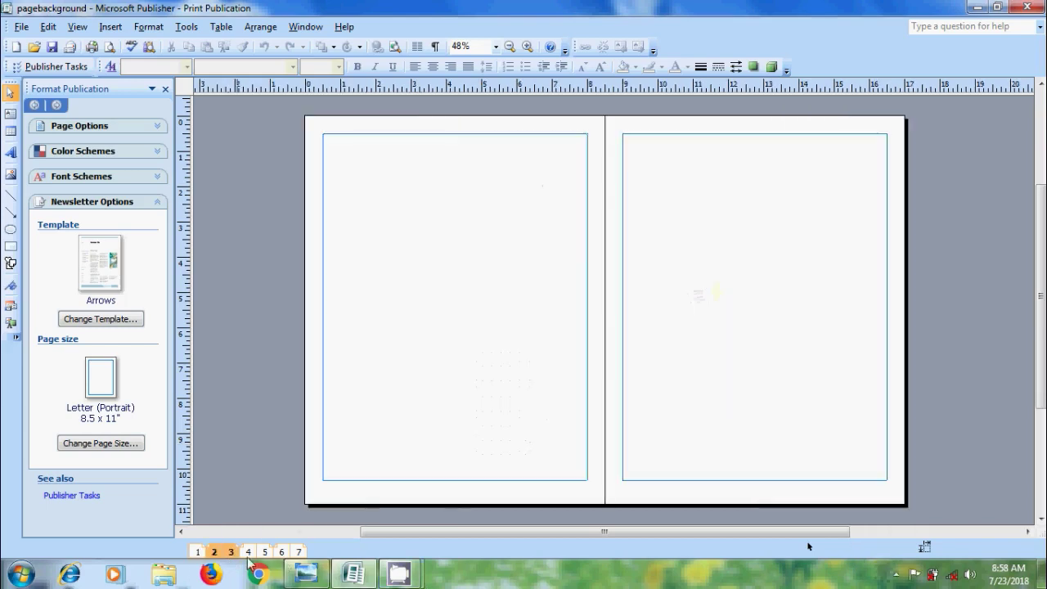
pyautogui.click(299, 552)
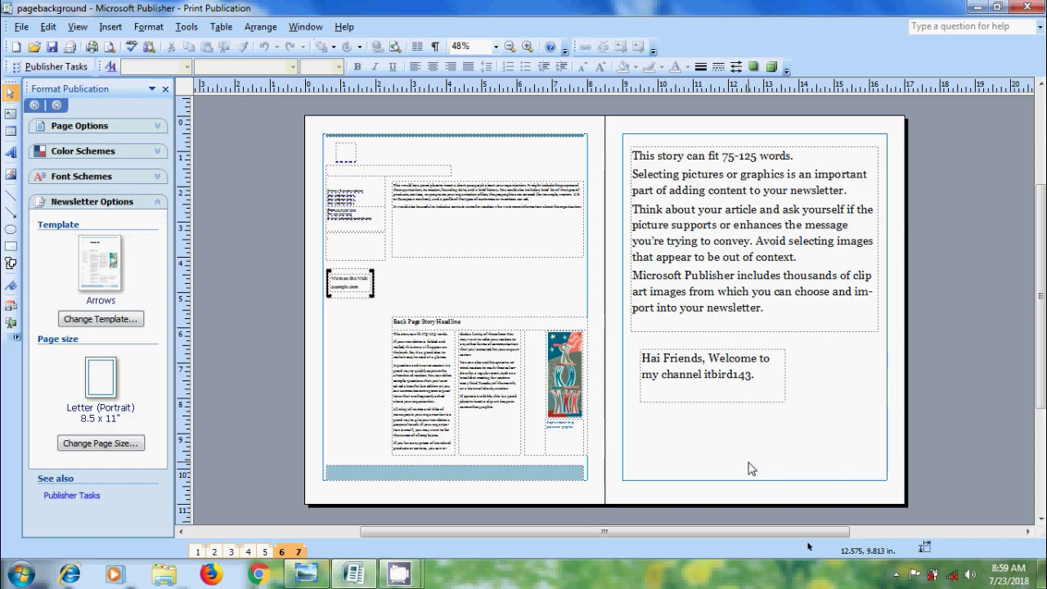
pyautogui.click(77, 27)
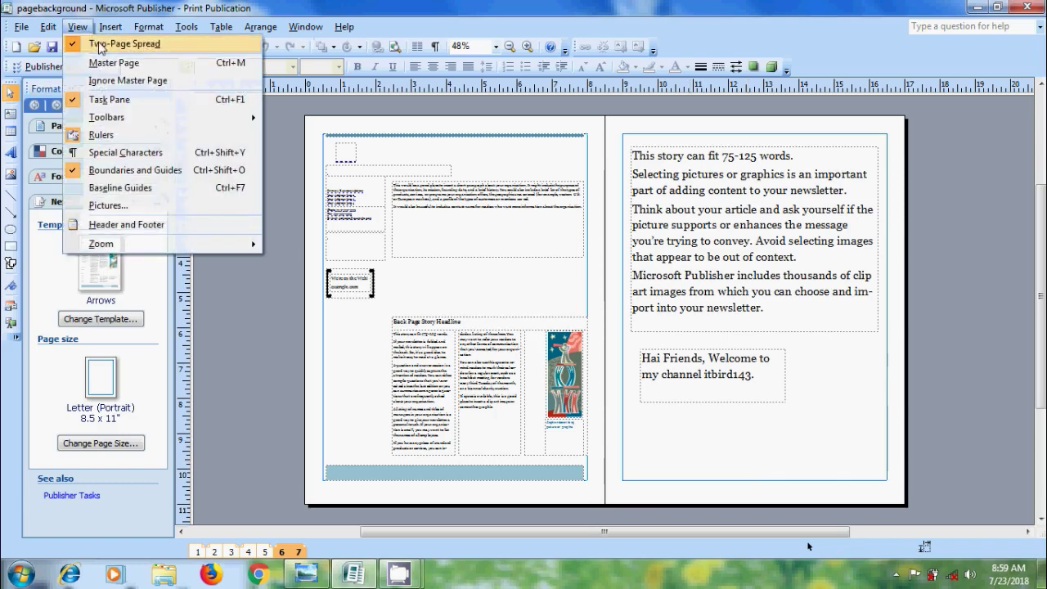
pyautogui.click(104, 45)
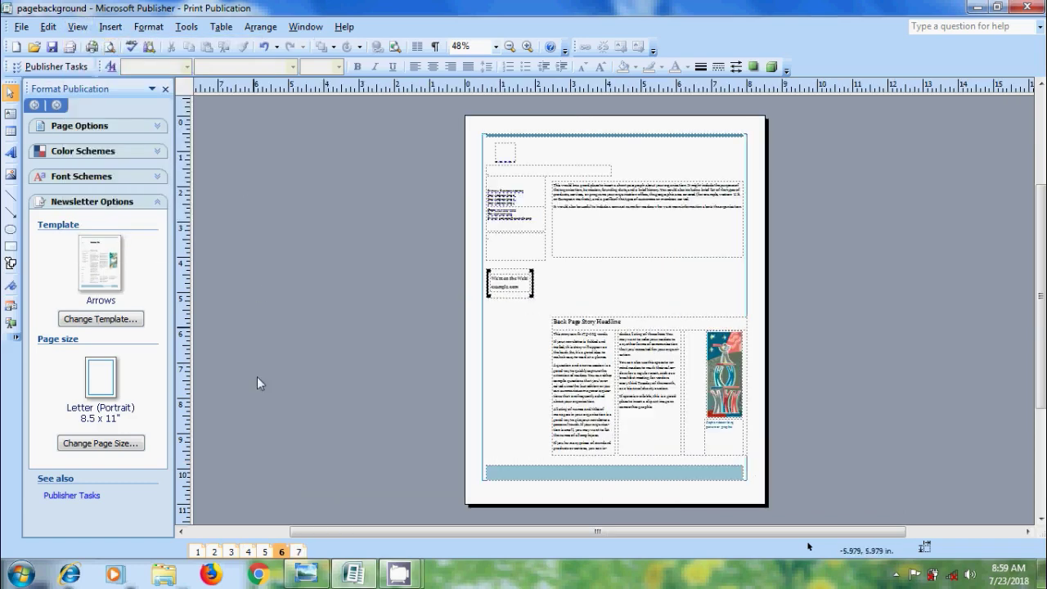
pyautogui.click(249, 552)
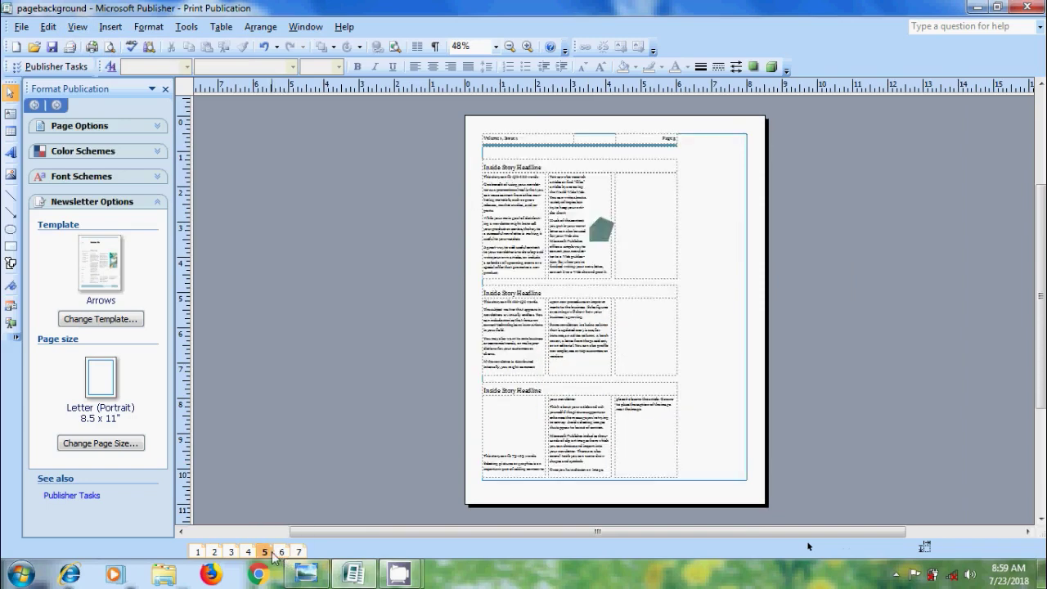
pyautogui.click(201, 553)
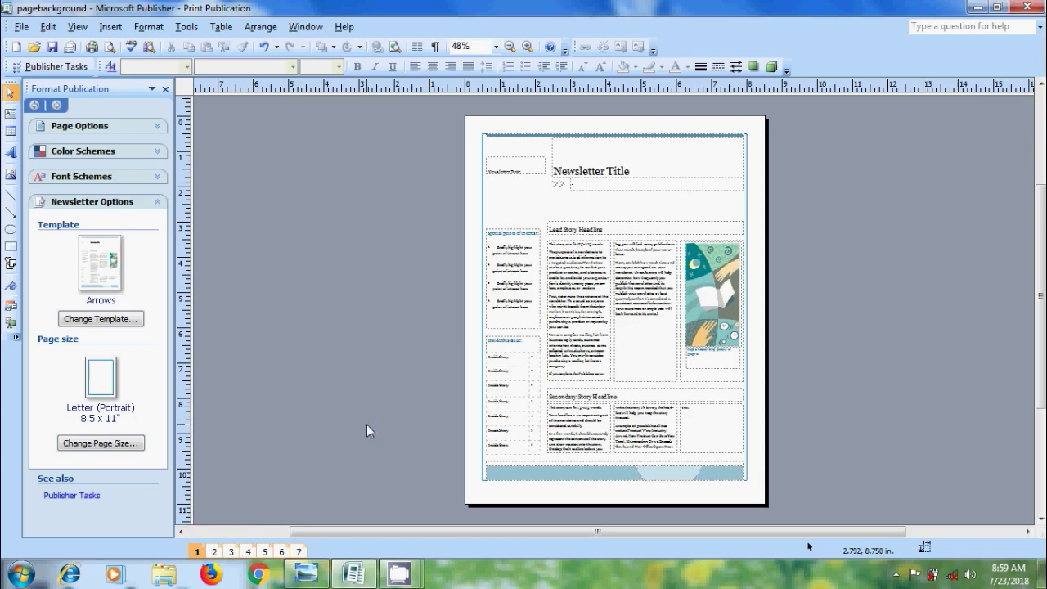
# Turn Two-Page Spread back on and display the pages 6–7 spread.
pyautogui.click(77, 26)
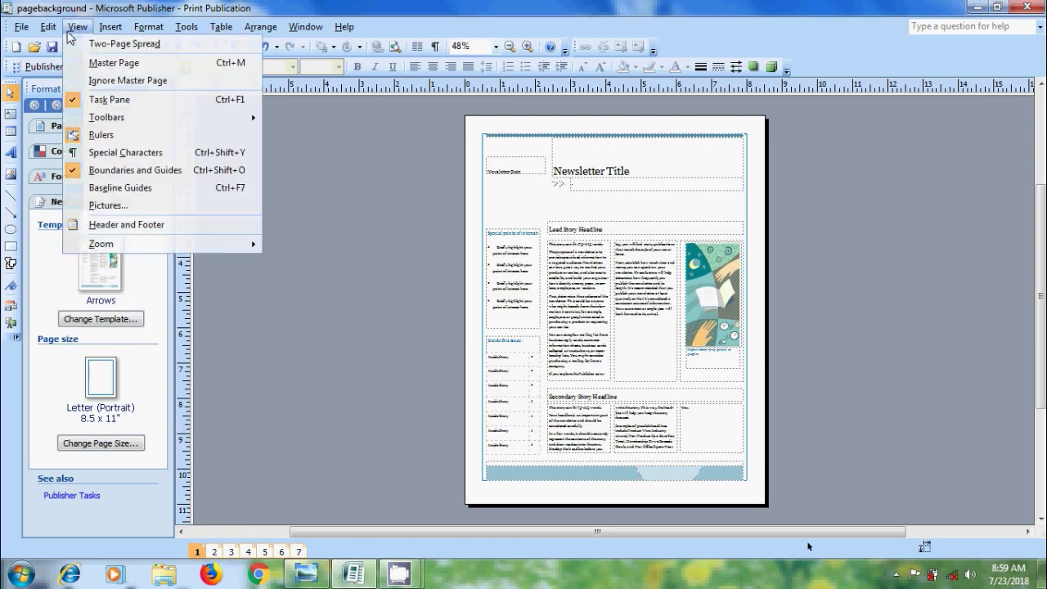
pyautogui.click(79, 47)
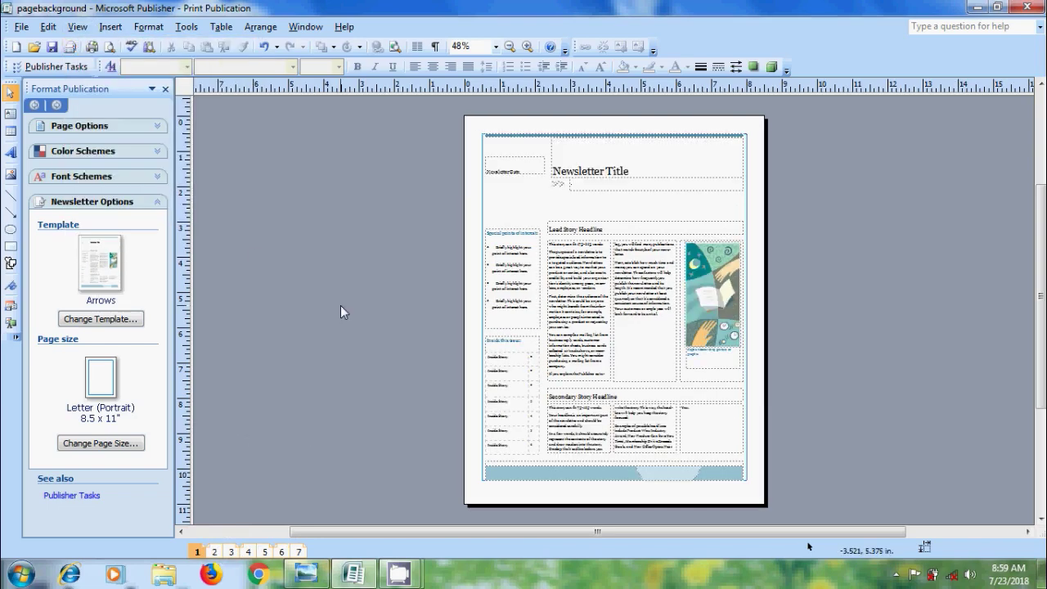
pyautogui.click(296, 553)
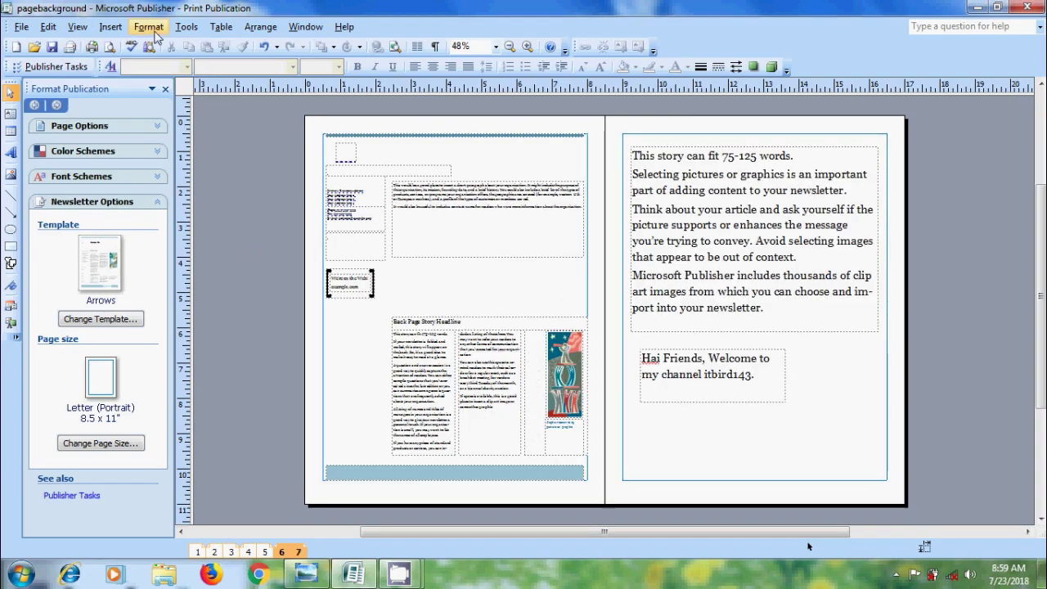
# Apply a solid light-blue background to both pages 6 and 7 via Format > Background.
pyautogui.click(148, 26)
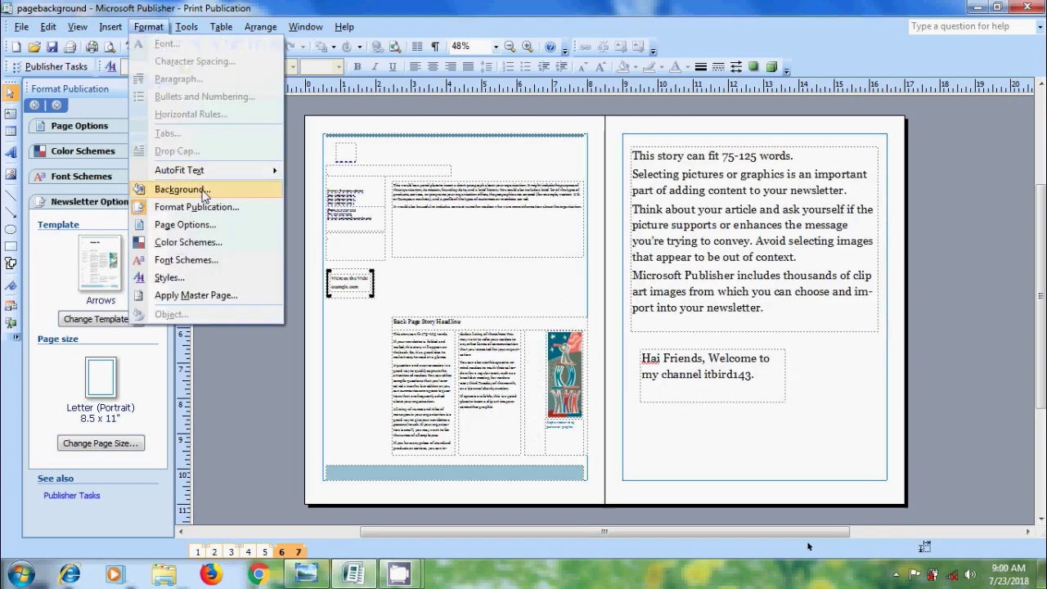
pyautogui.click(203, 190)
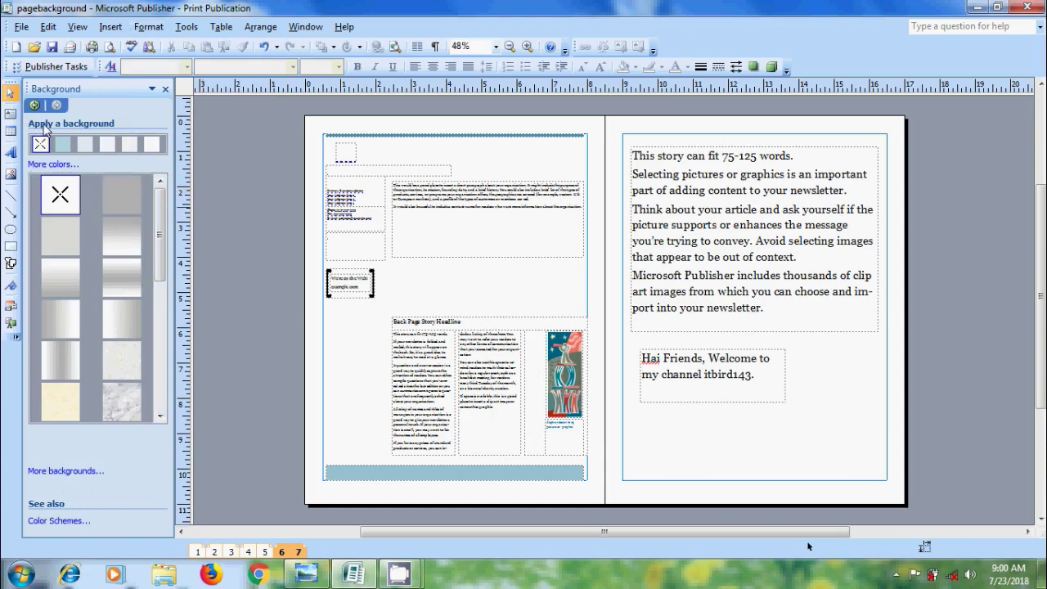
pyautogui.click(63, 143)
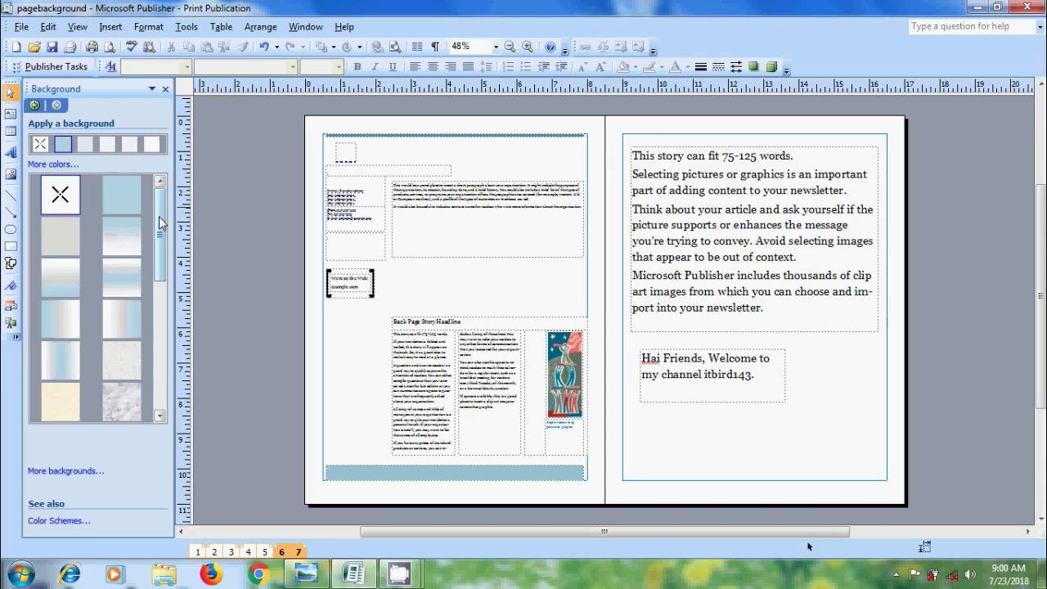
pyautogui.moveTo(161, 225)
pyautogui.mouseDown()
pyautogui.moveTo(173, 366)
pyautogui.moveTo(179, 197)
pyautogui.mouseUp()
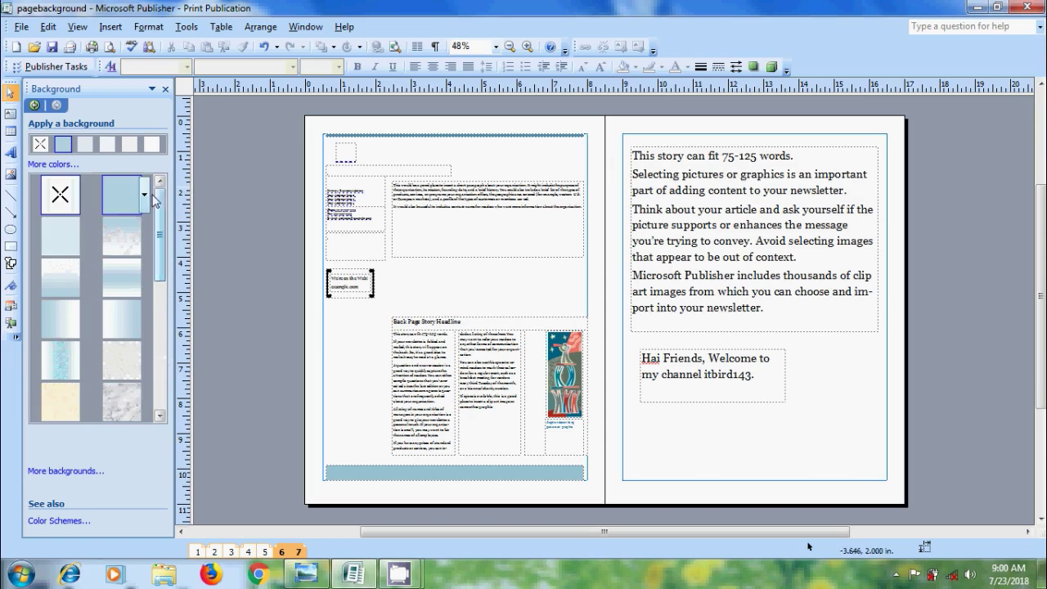
pyautogui.click(146, 196)
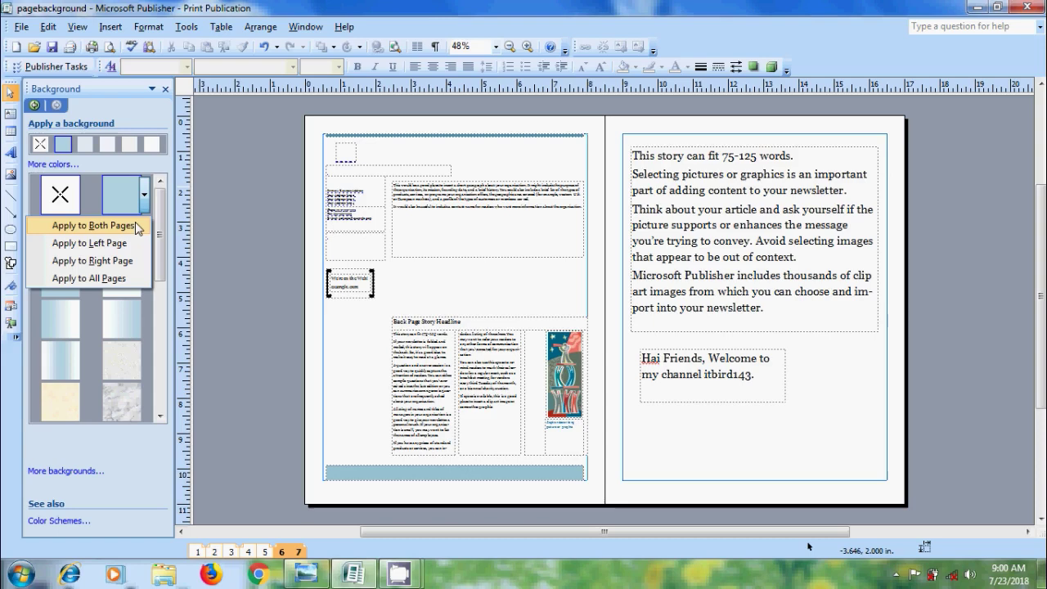
pyautogui.click(92, 225)
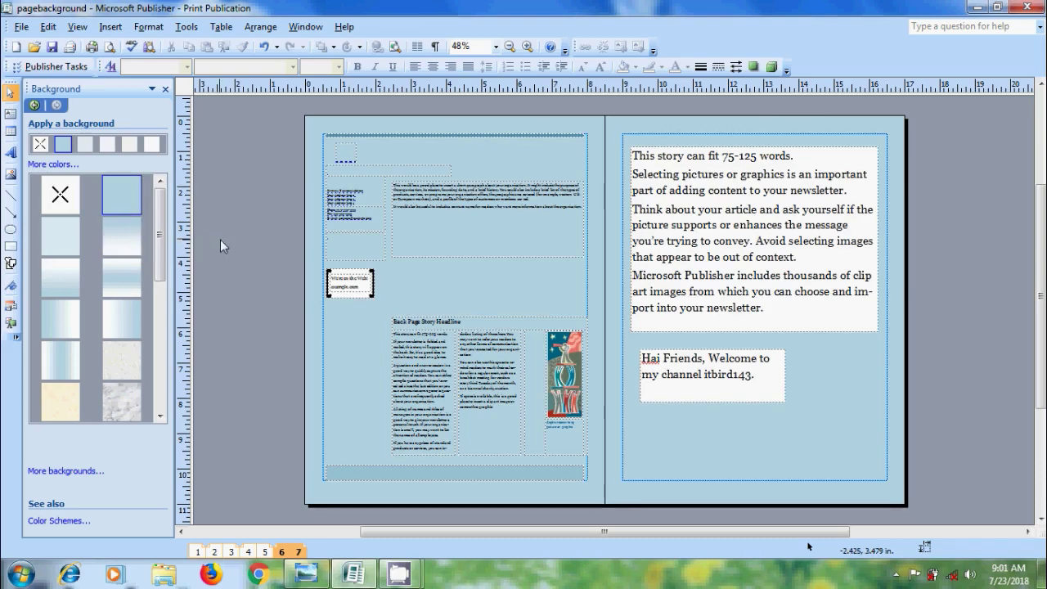
# Preview gradient, marble and granite backgrounds, settle on beige Canvas, and open More backgrounds.
pyautogui.click(64, 286)
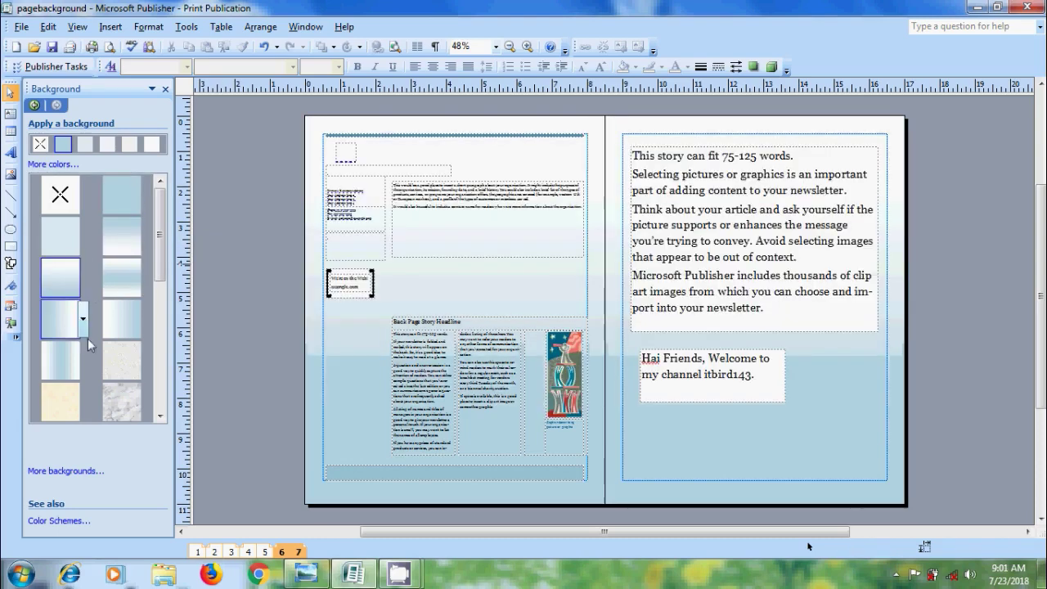
pyautogui.click(129, 340)
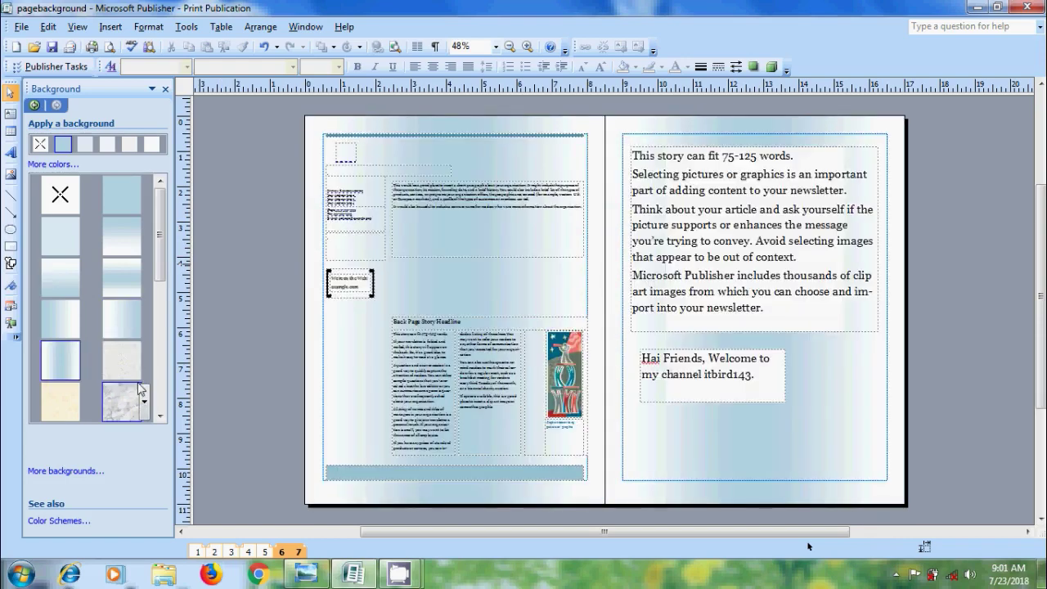
pyautogui.click(131, 413)
pyautogui.scroll(-1, 131, 393)
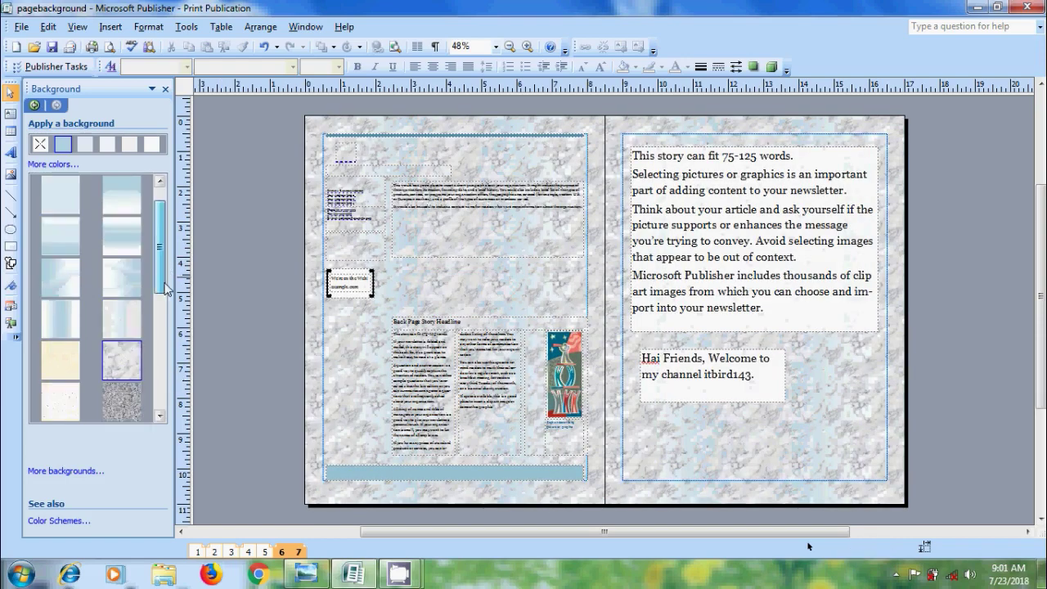
pyautogui.scroll(-2, 129, 360)
pyautogui.click(127, 321)
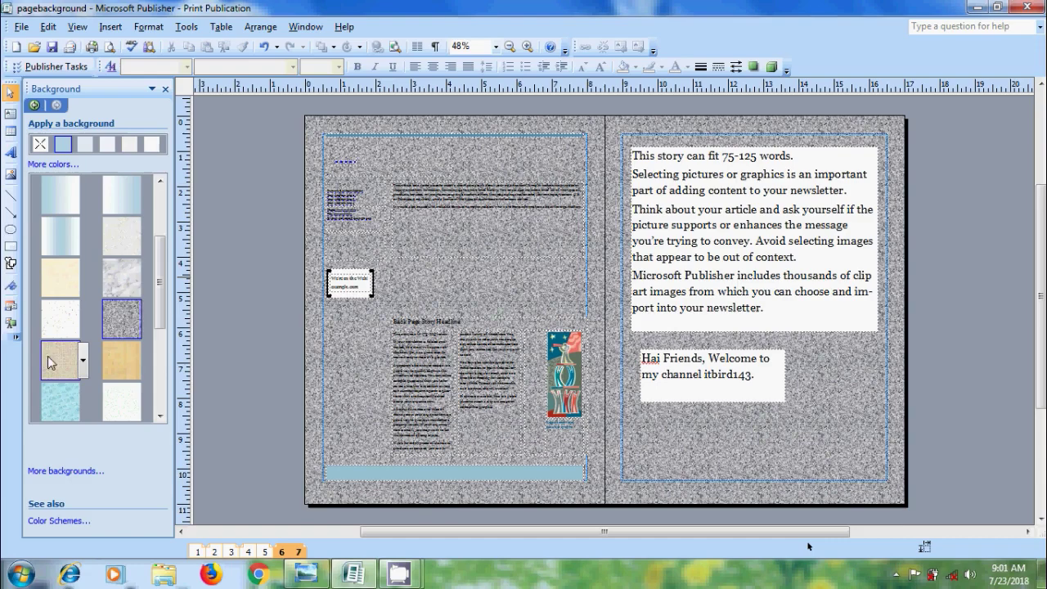
pyautogui.click(44, 370)
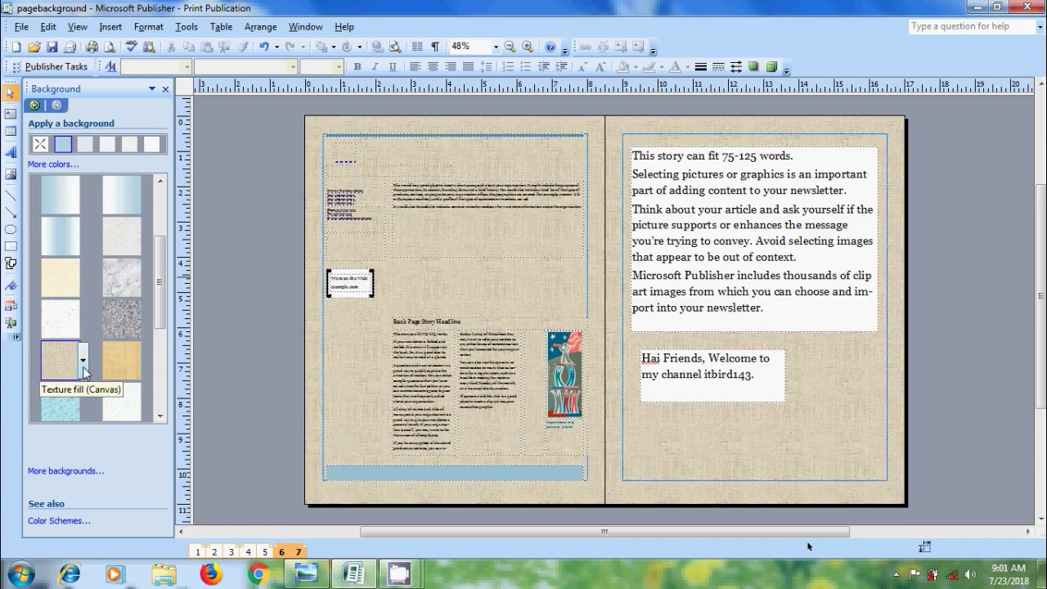
pyautogui.click(71, 479)
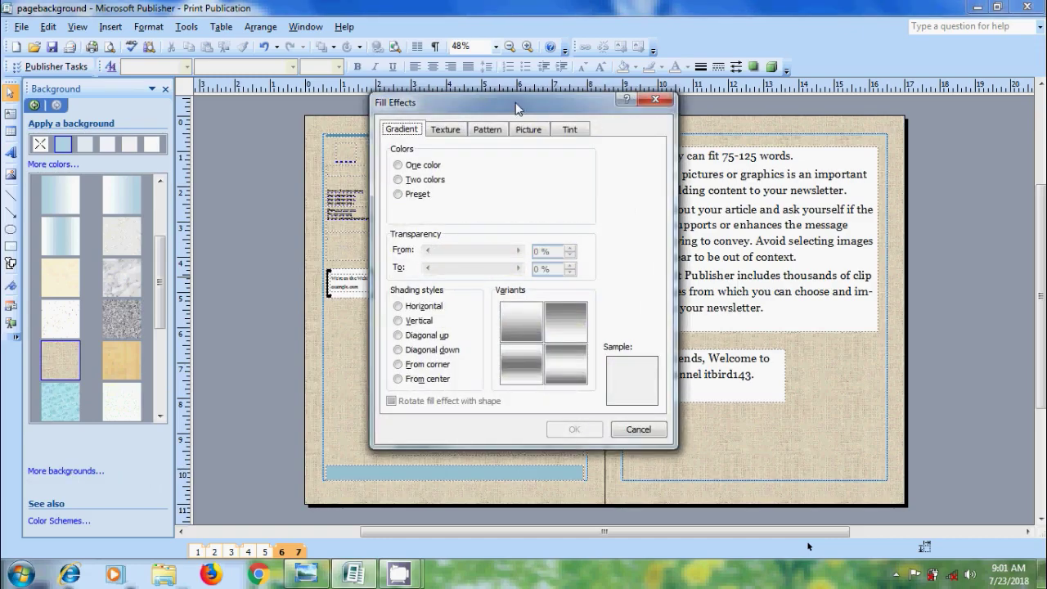
# Set a two-colour blue-to-white Diagonal up gradient as the pages' background fill.
pyautogui.moveTo(517, 107); pyautogui.dragTo(193, 114)
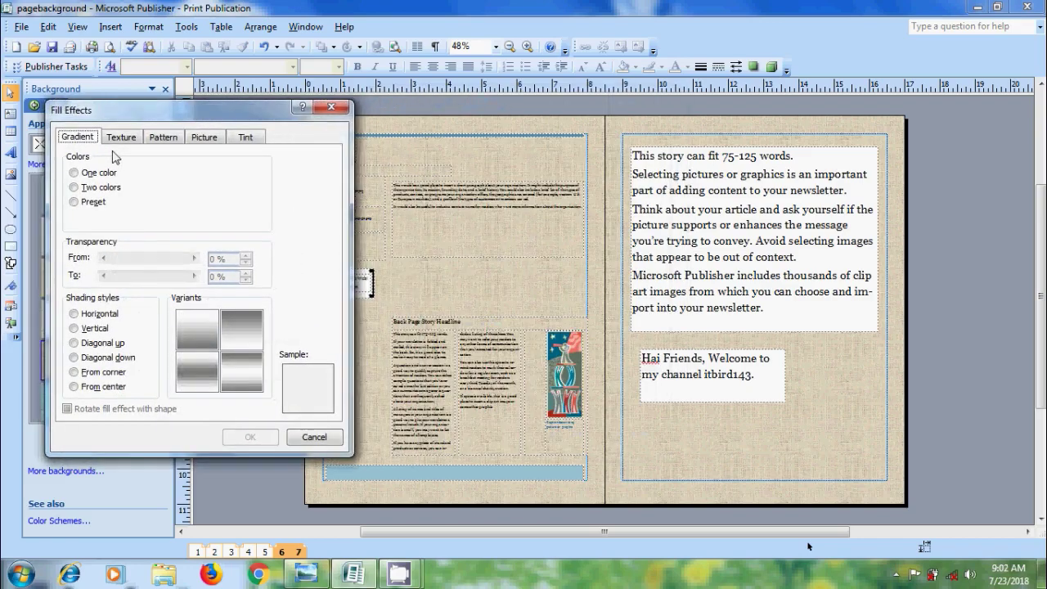
pyautogui.click(105, 189)
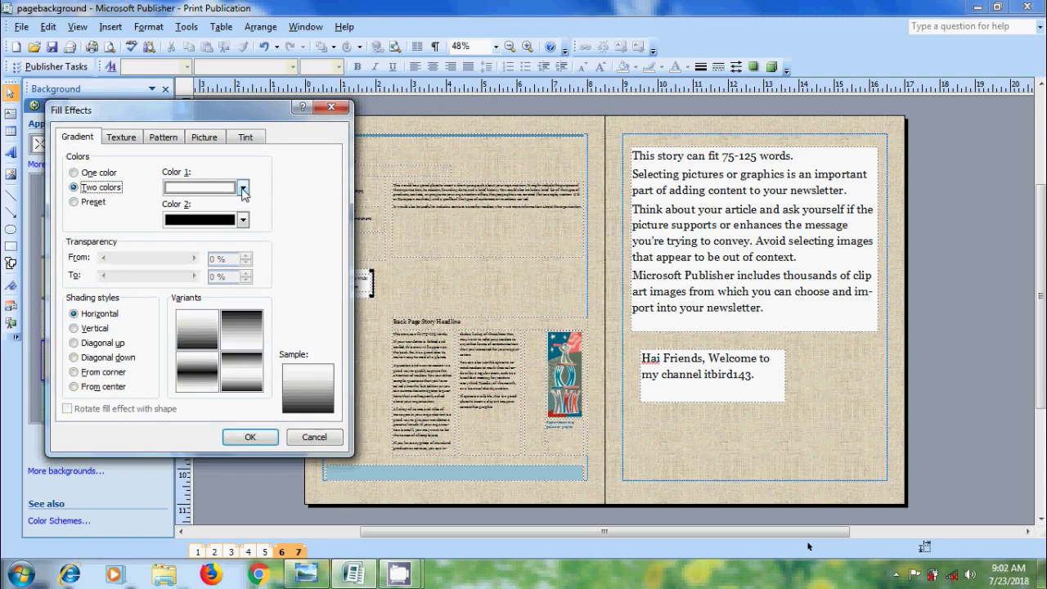
pyautogui.click(243, 188)
pyautogui.click(241, 207)
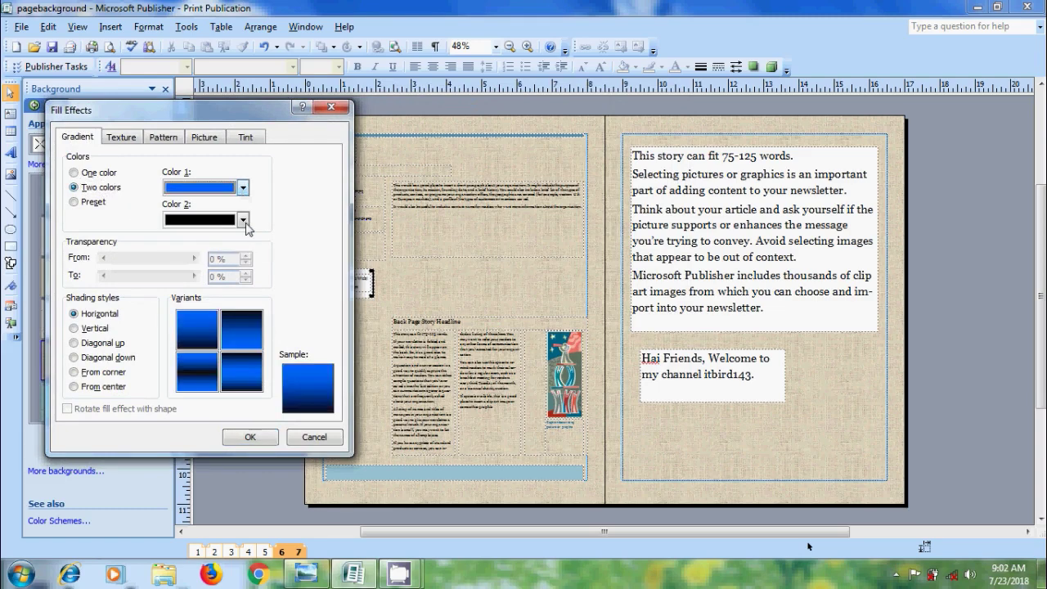
pyautogui.click(268, 239)
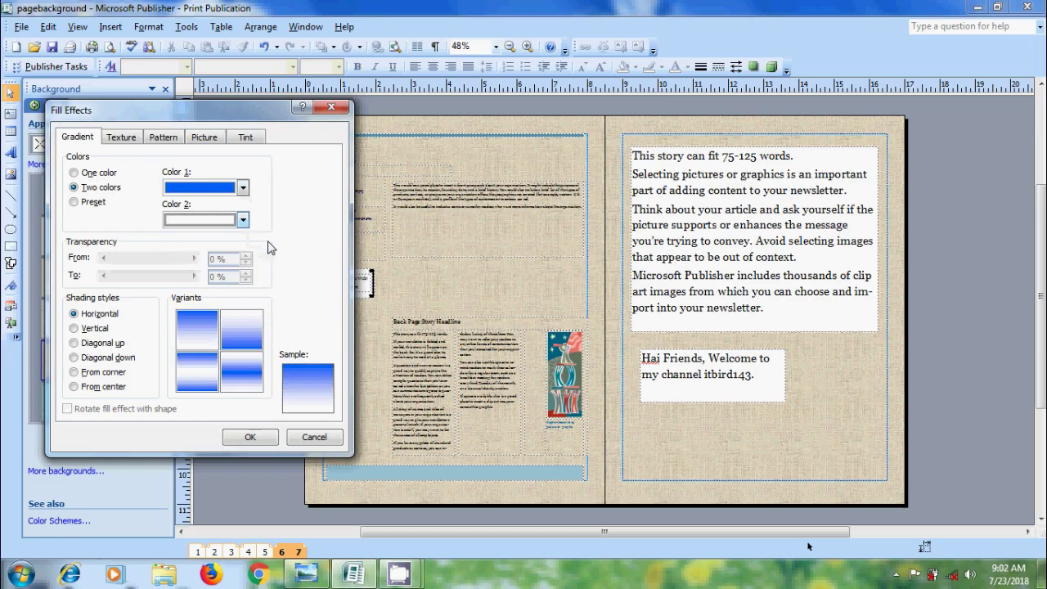
pyautogui.click(102, 344)
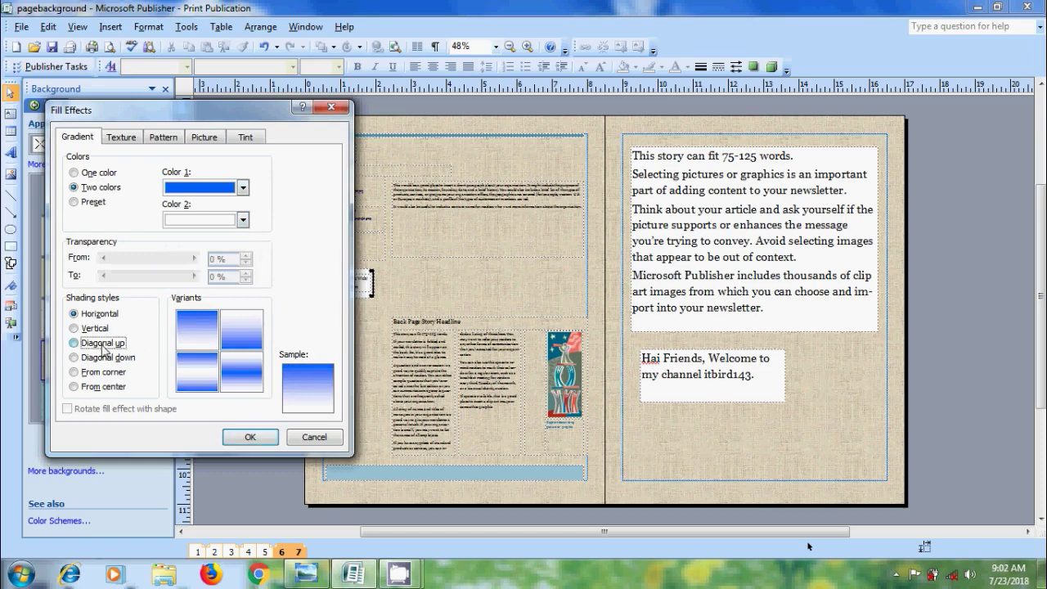
pyautogui.click(250, 437)
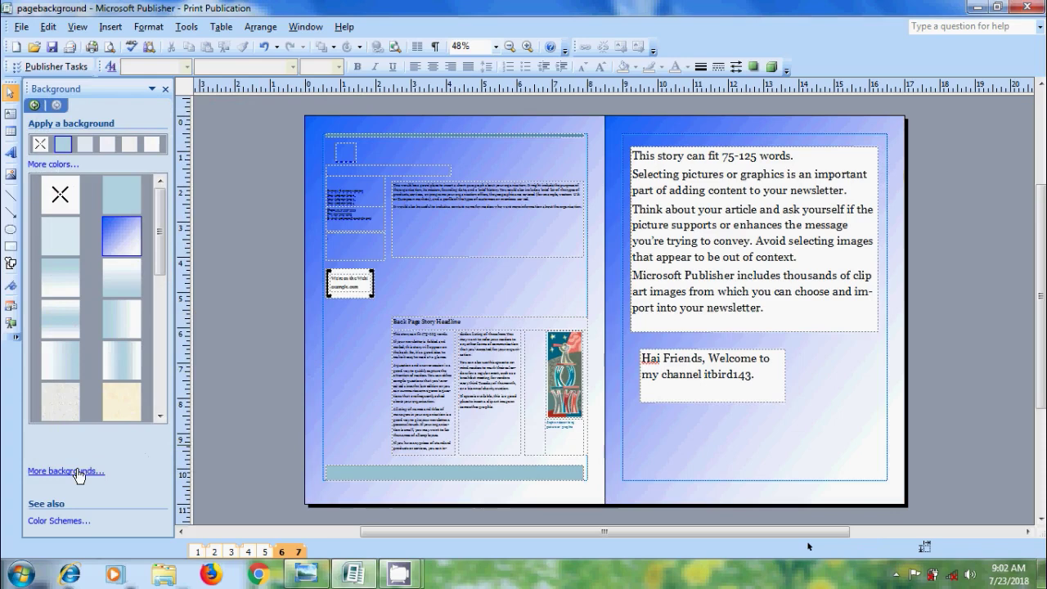
# Replace the gradient with the Denim texture fill on the spread's background.
pyautogui.click(78, 472)
pyautogui.click(448, 130)
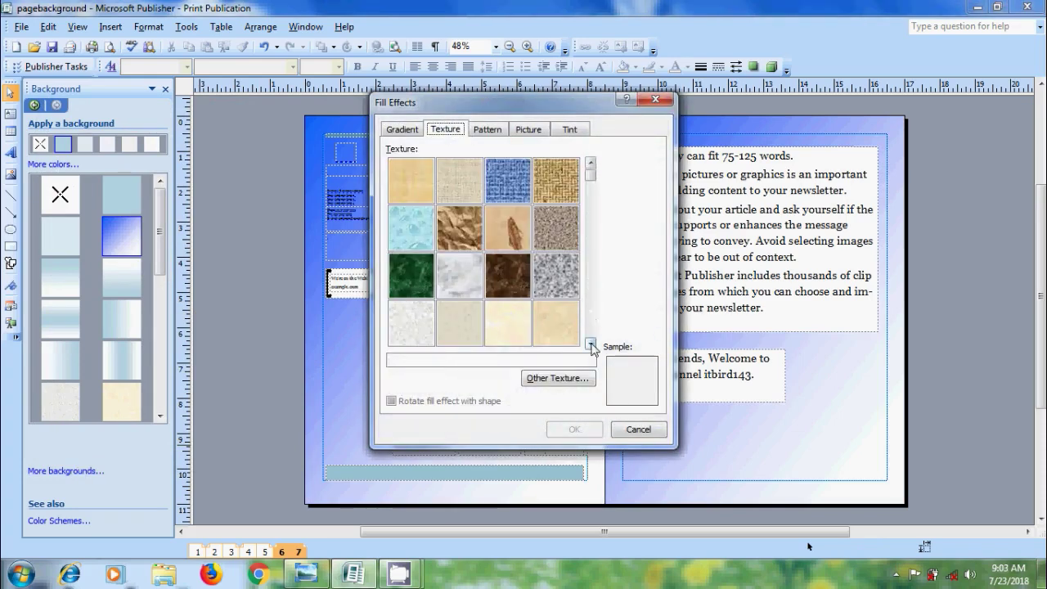
pyautogui.doubleClick(590, 344)
pyautogui.doubleClick(590, 163)
pyautogui.click(515, 186)
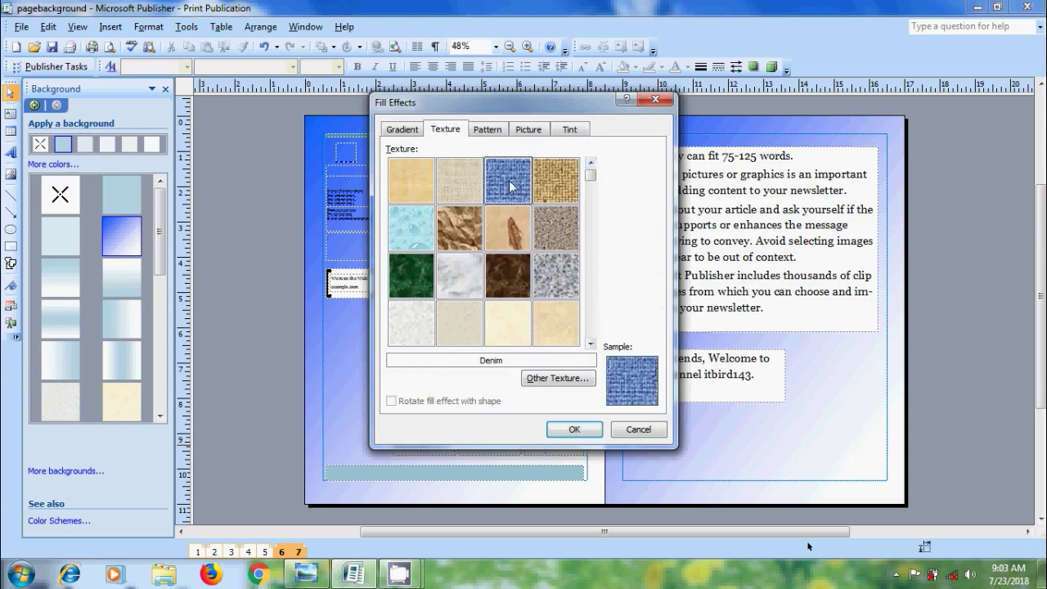
pyautogui.click(572, 430)
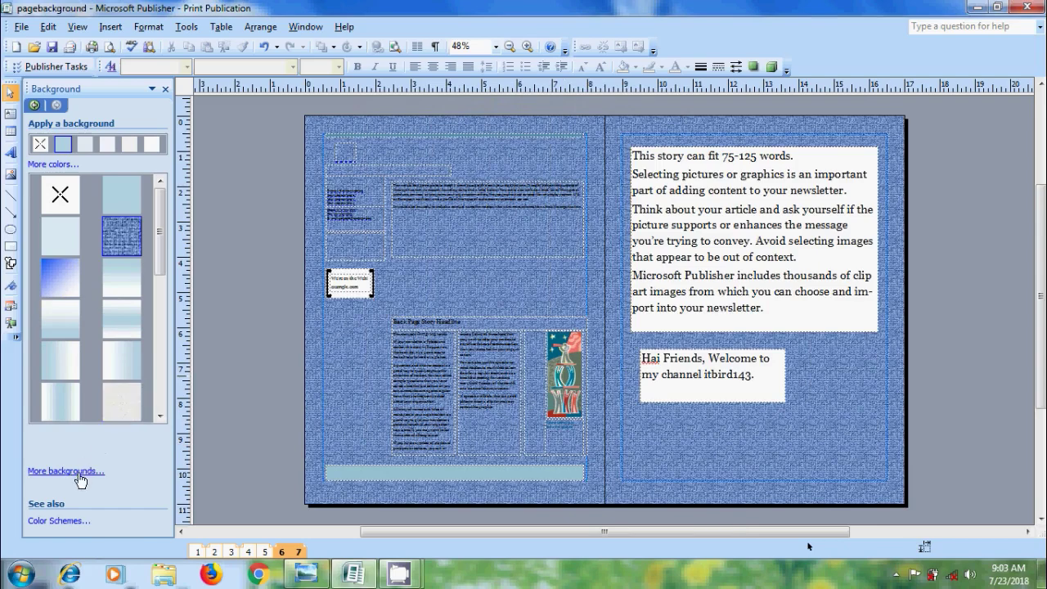
pyautogui.click(82, 472)
# Look through the Pattern and Tint fills, ending on the Picture fill options.
pyautogui.click(496, 131)
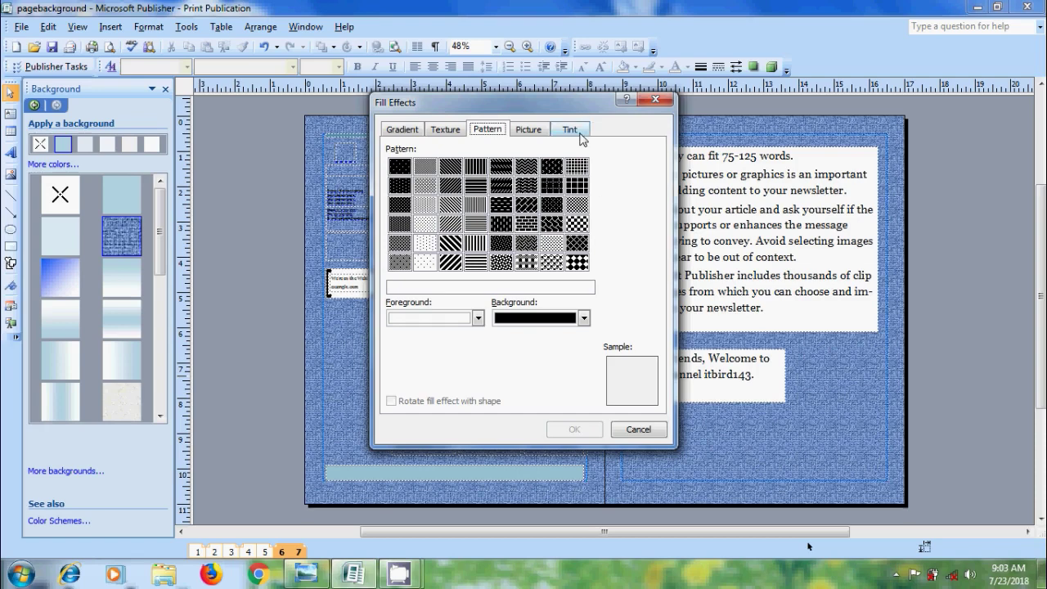
pyautogui.click(583, 136)
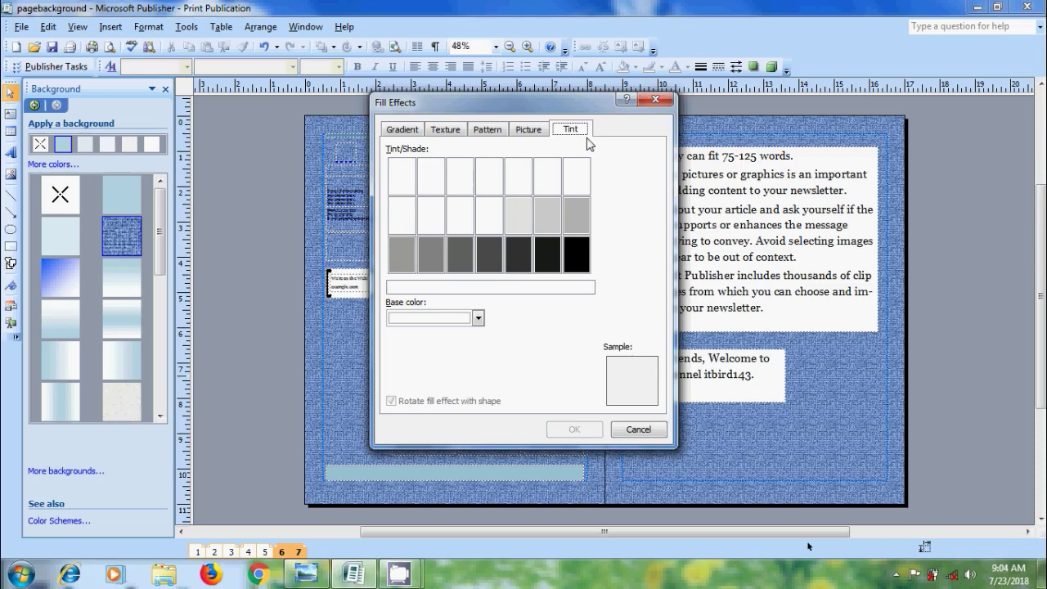
pyautogui.click(531, 136)
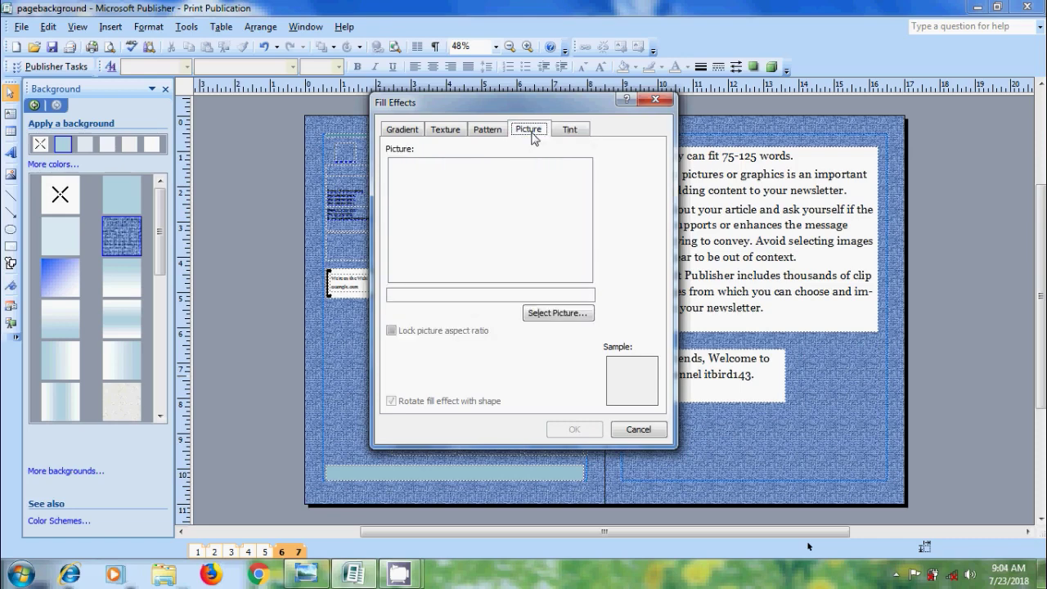
# Tile the logo1 picture from the Desktop as the background of pages 6 and 7.
pyautogui.click(578, 315)
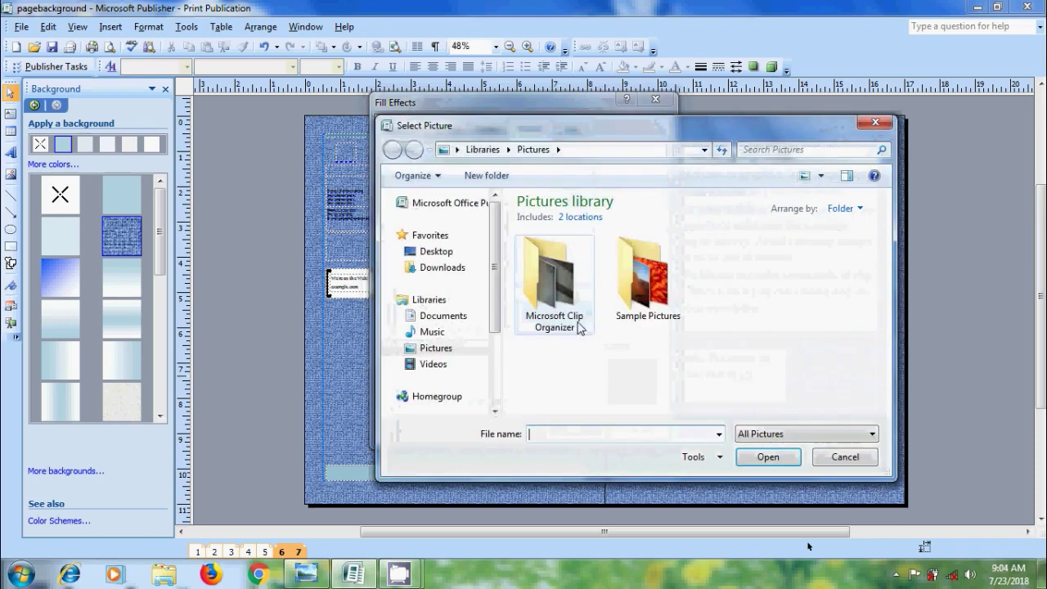
pyautogui.click(451, 255)
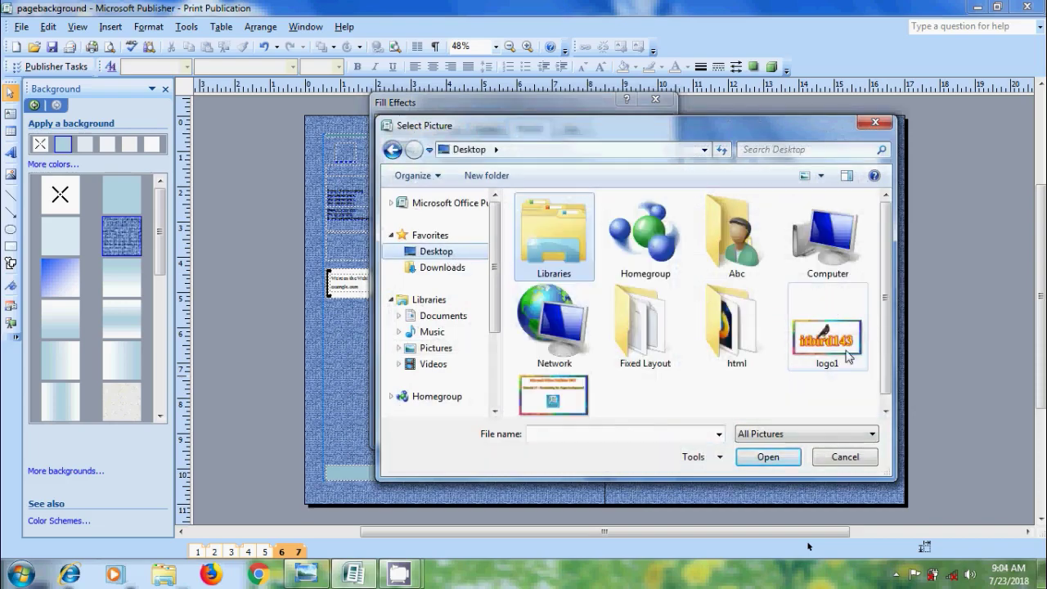
pyautogui.click(856, 350)
pyautogui.click(767, 457)
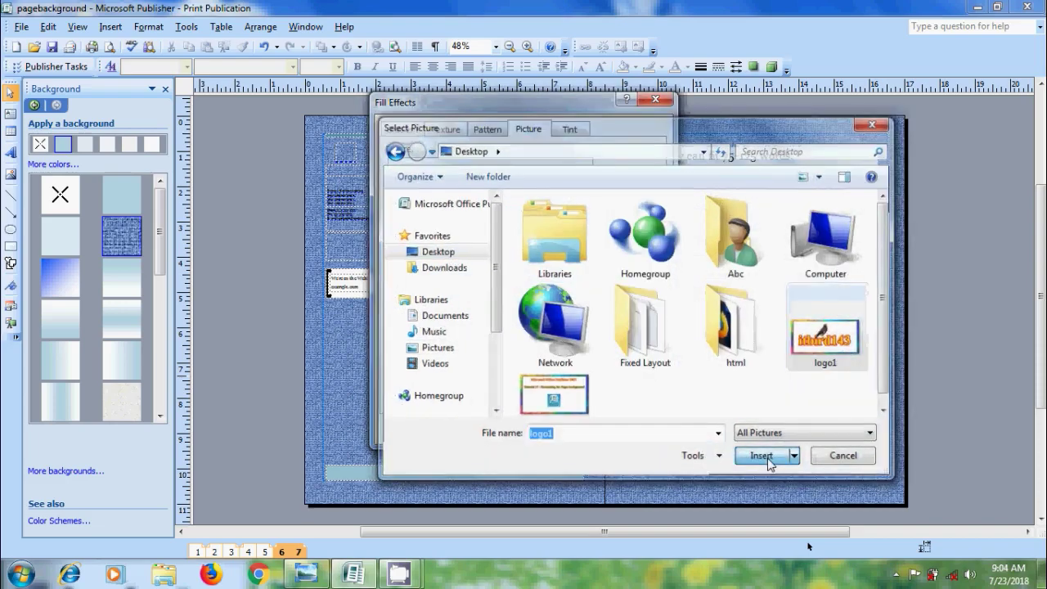
pyautogui.click(568, 432)
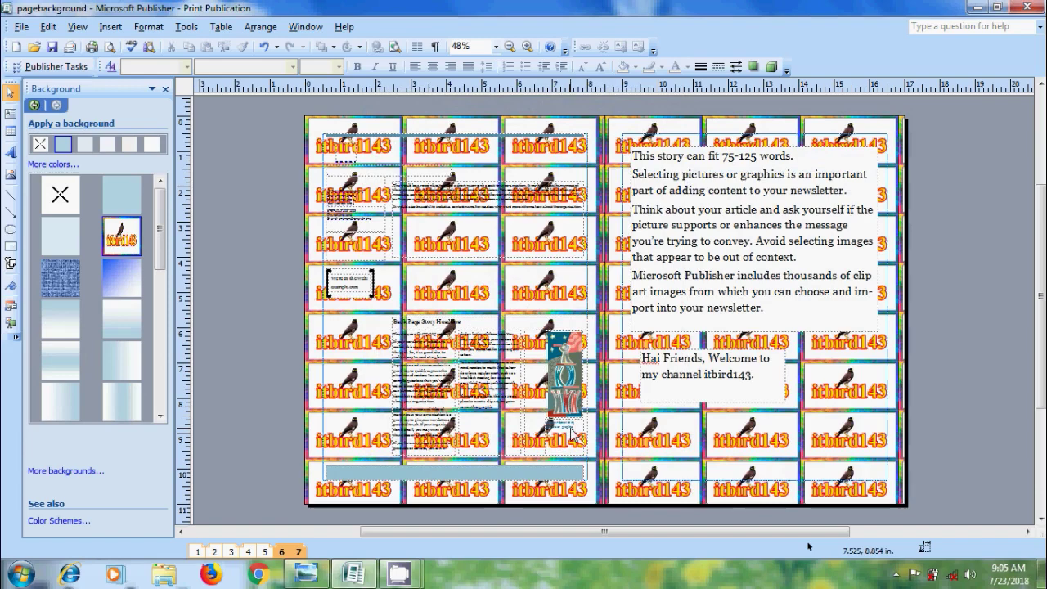
pyautogui.moveTo(122, 278)
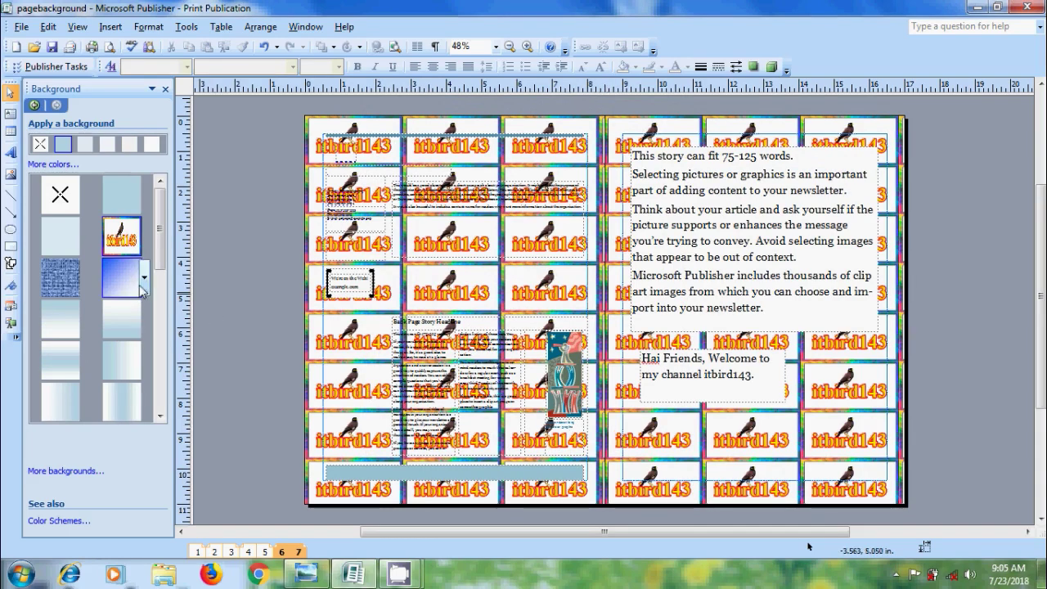
# Apply the blue gradient to page 7 only, leaving logo tiles on page 6.
pyautogui.click(144, 281)
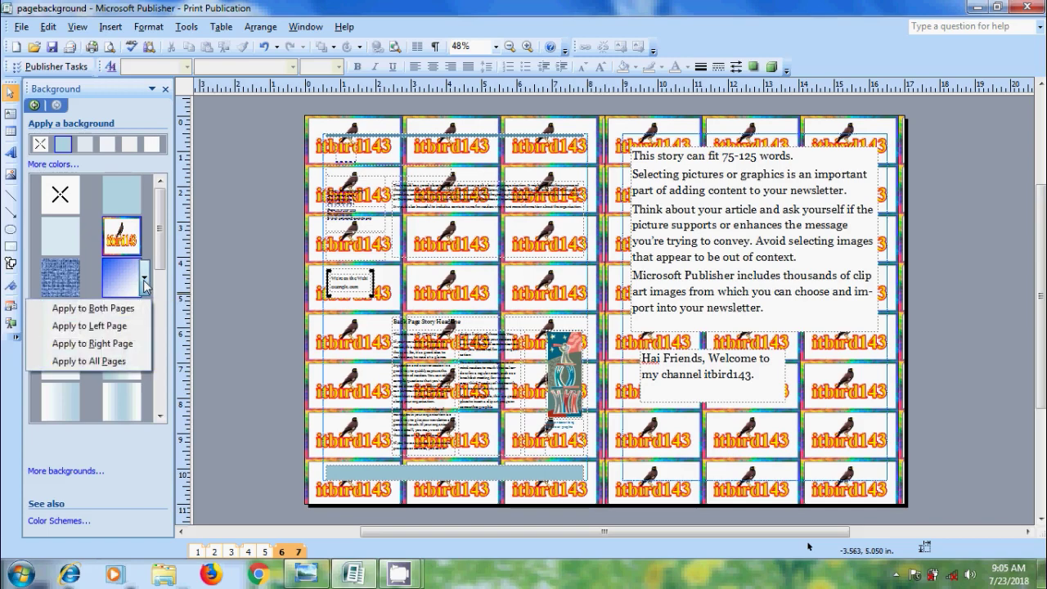
pyautogui.click(131, 345)
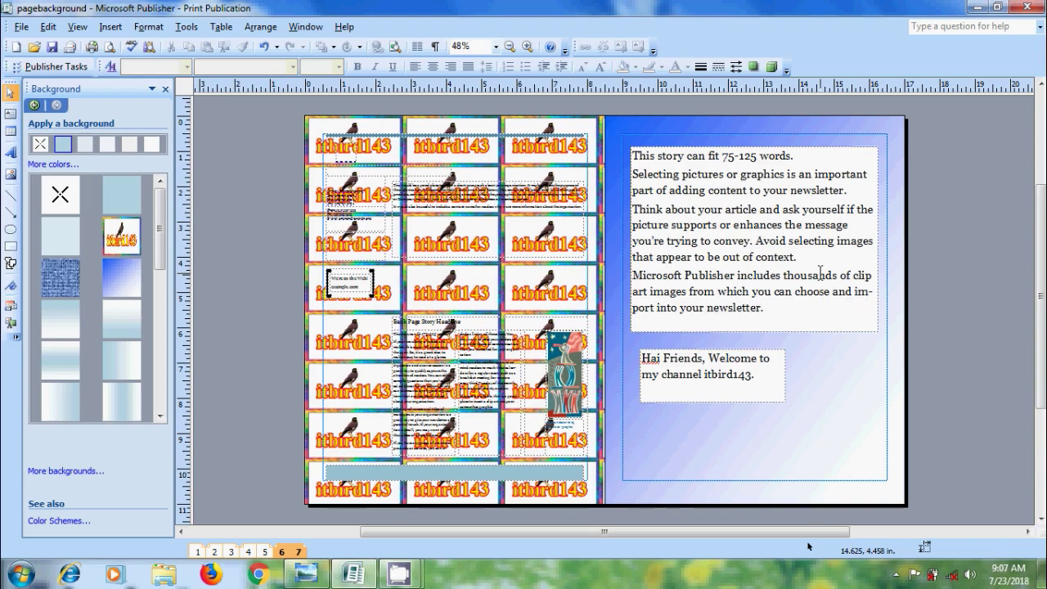
# Set No Fill on both page-7 text boxes: the story box and the 'Hai Friends' box.
pyautogui.doubleClick(832, 330)
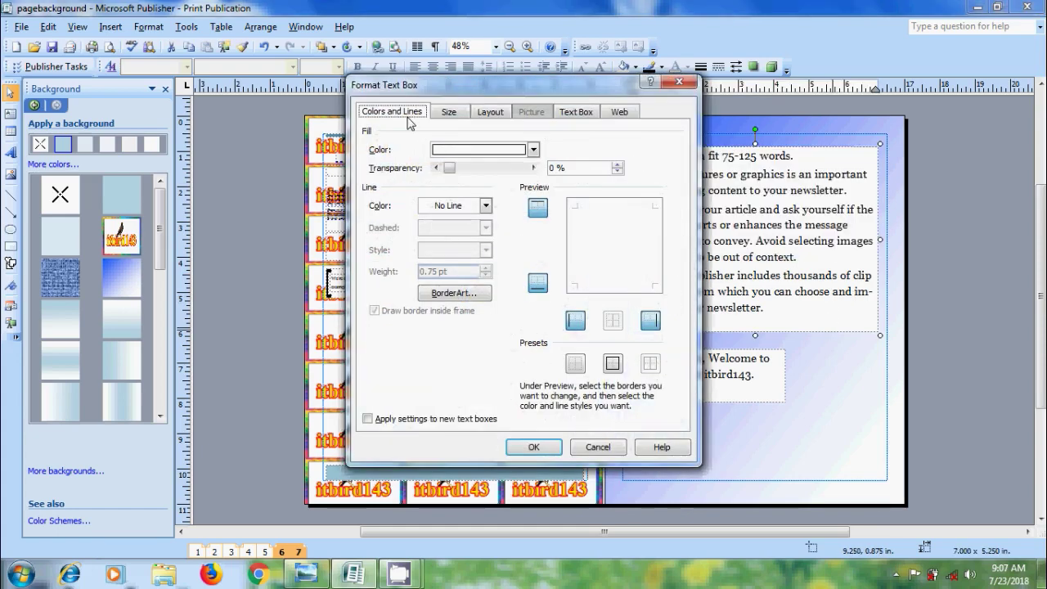
pyautogui.click(534, 149)
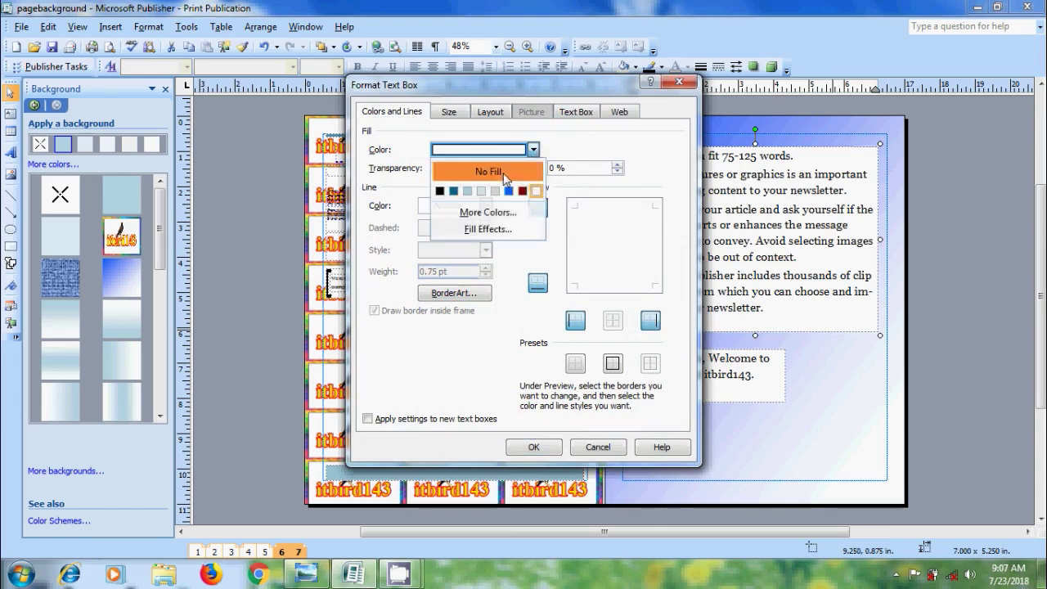
pyautogui.click(505, 177)
pyautogui.click(556, 452)
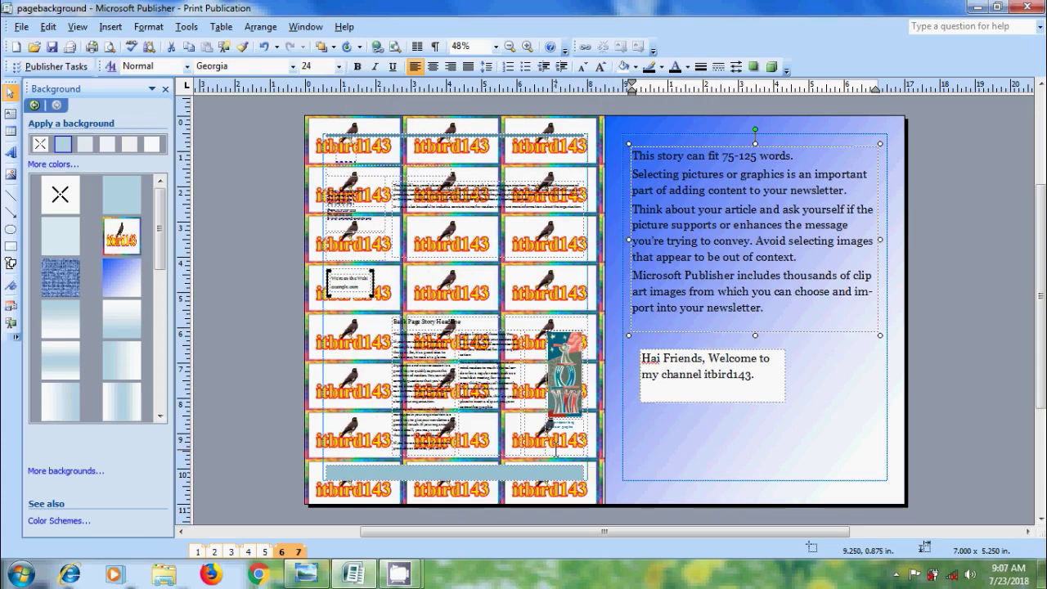
pyautogui.doubleClick(761, 404)
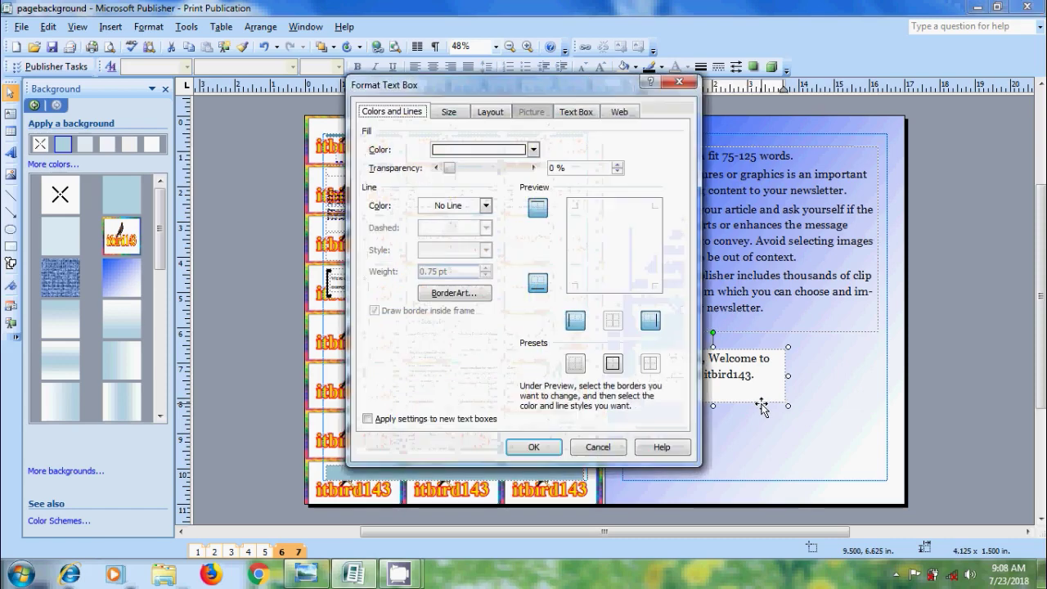
pyautogui.click(535, 150)
pyautogui.click(499, 171)
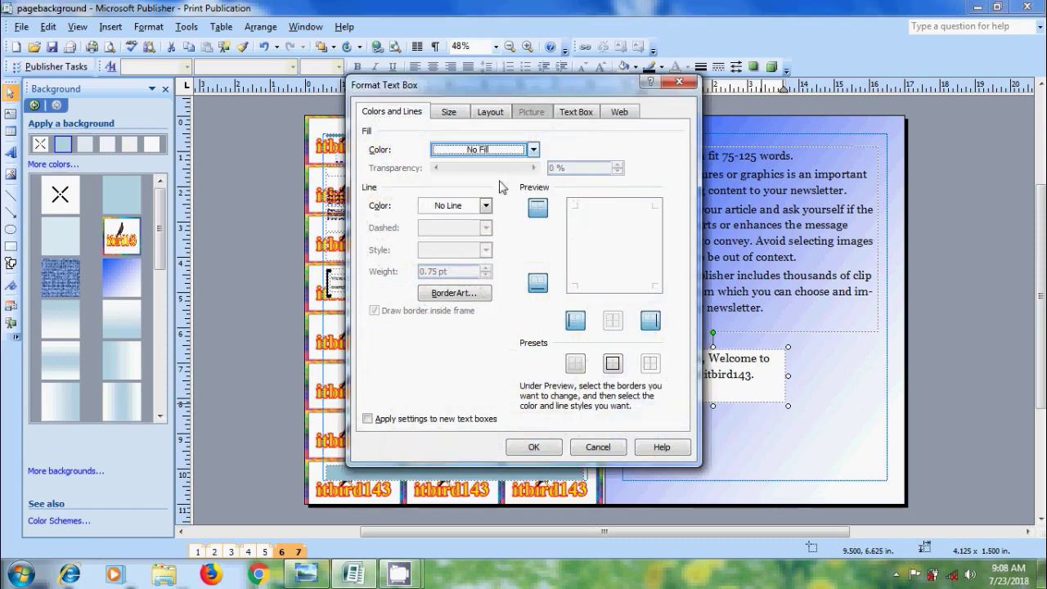
pyautogui.click(535, 447)
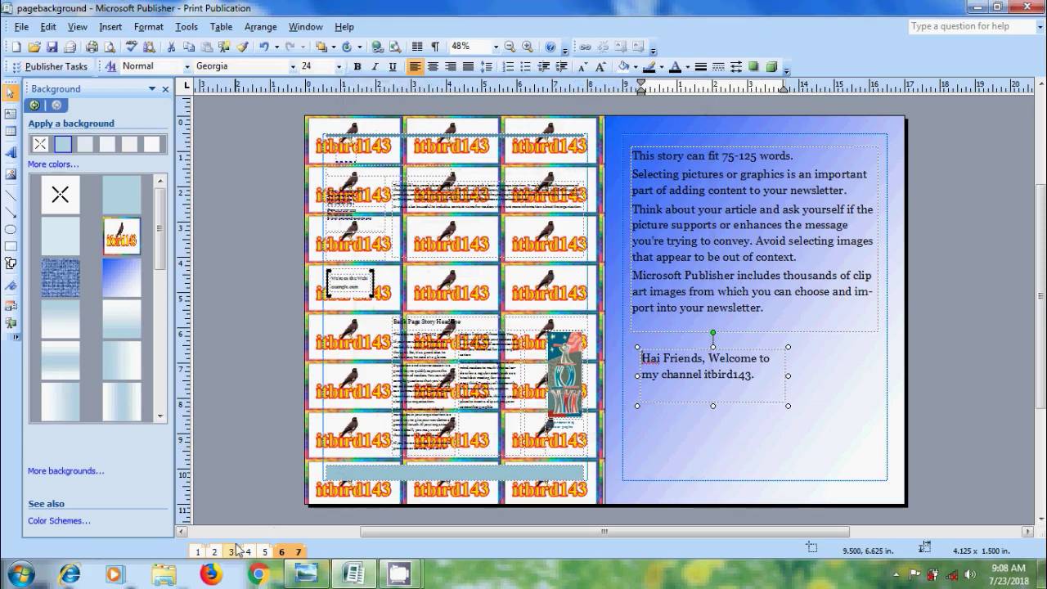
# Draw a text box near the top of blank page 2 and type 'Hai friends, itbird143.'.
pyautogui.click(233, 551)
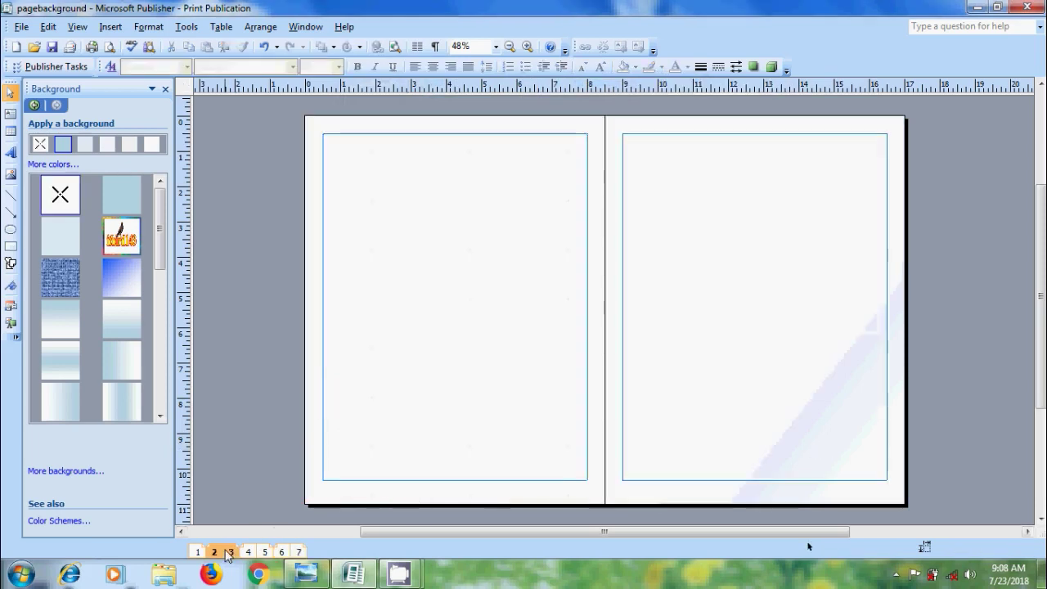
pyautogui.click(10, 116)
pyautogui.moveTo(337, 169); pyautogui.dragTo(508, 271)
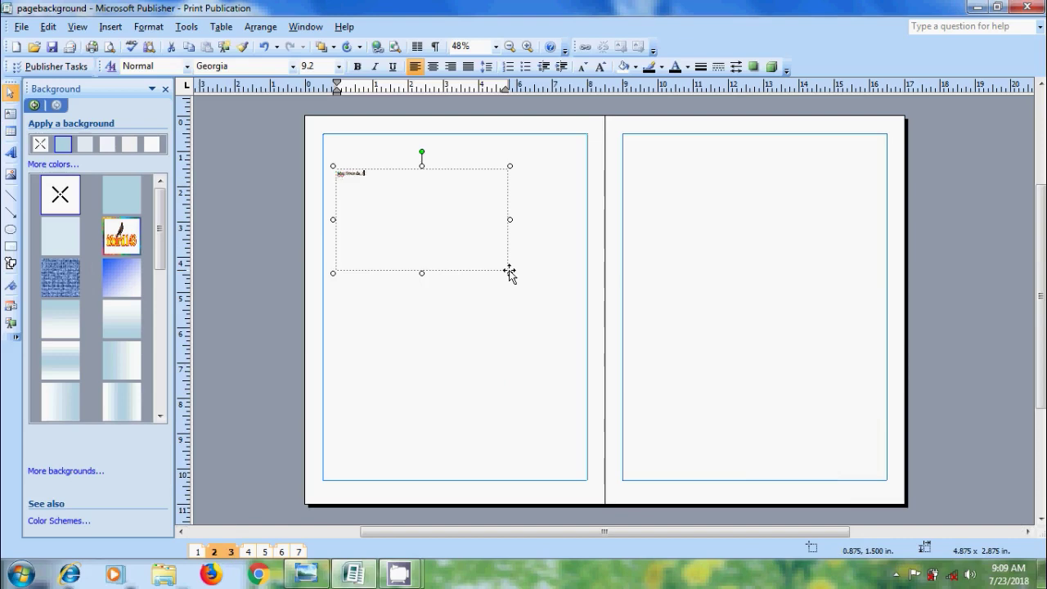
pyautogui.write('s')
# Set all the text in the new box to 24 points.
pyautogui.hotkey('ctrl', 'a')
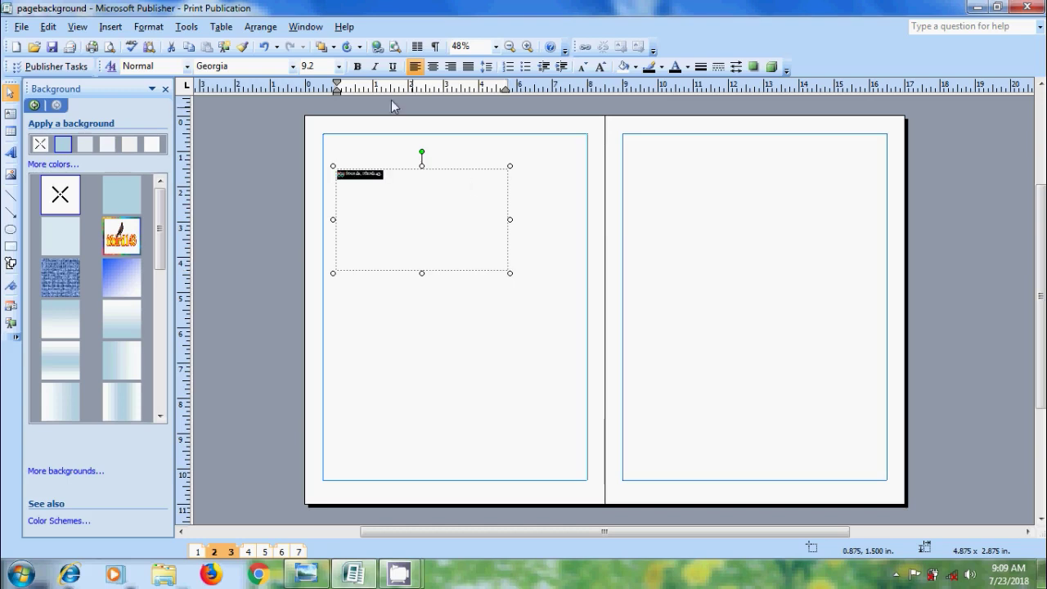
pyautogui.click(338, 66)
pyautogui.moveTo(341, 99); pyautogui.dragTo(337, 160)
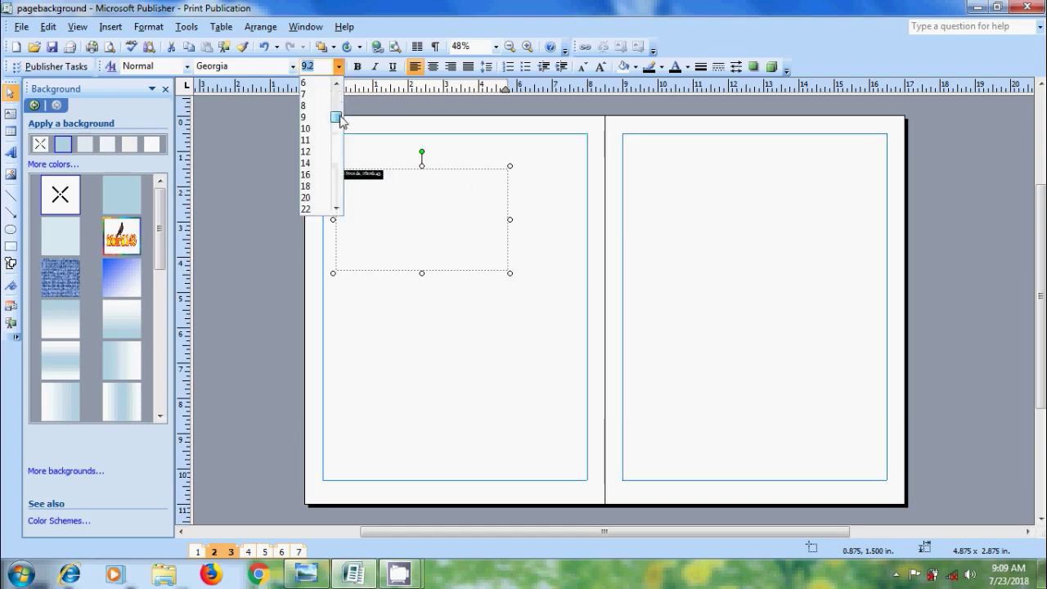
pyautogui.click(312, 187)
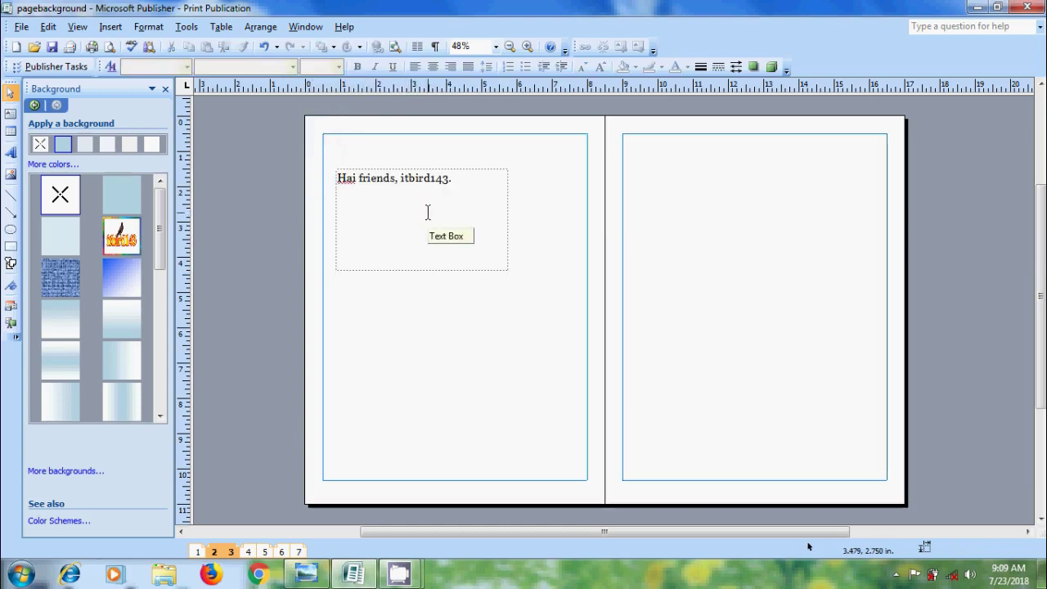
# Make the 'Hai friends, itbird143.' text white.
pyautogui.click(460, 180)
pyautogui.moveTo(460, 179); pyautogui.dragTo(300, 182)
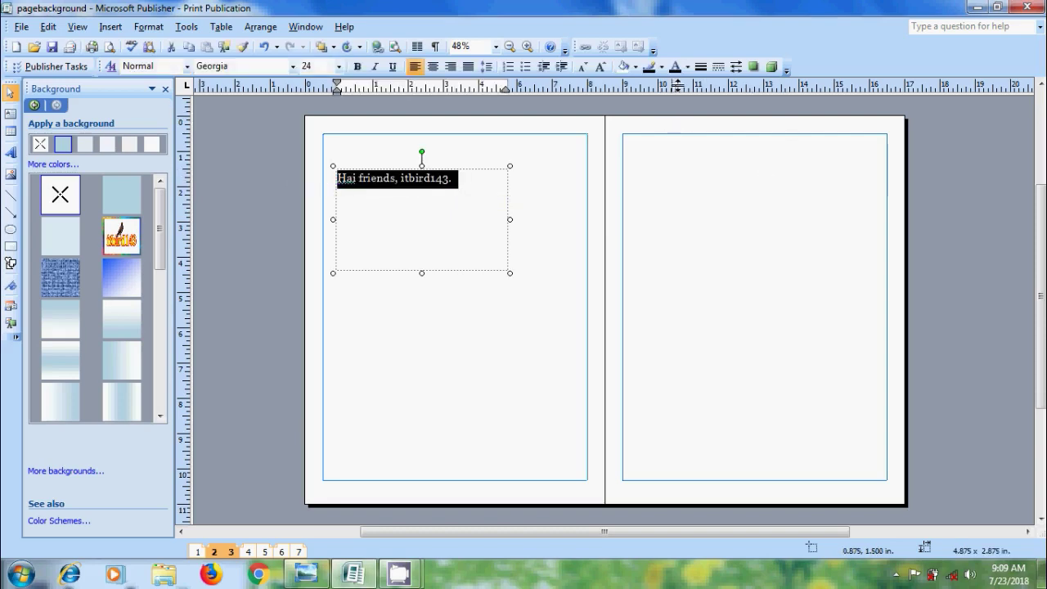
pyautogui.click(688, 68)
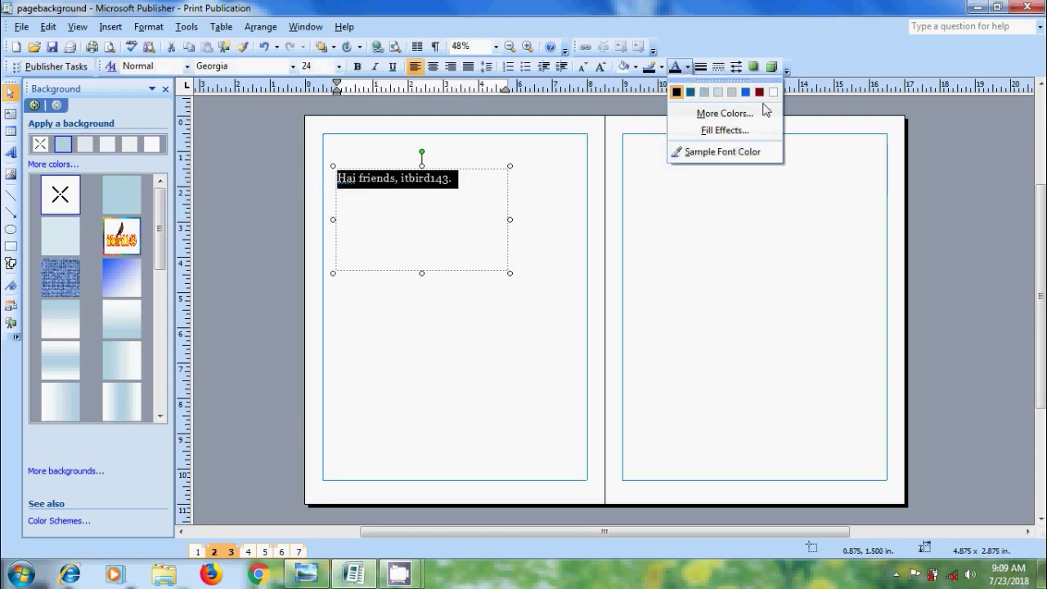
pyautogui.click(773, 91)
pyautogui.click(471, 249)
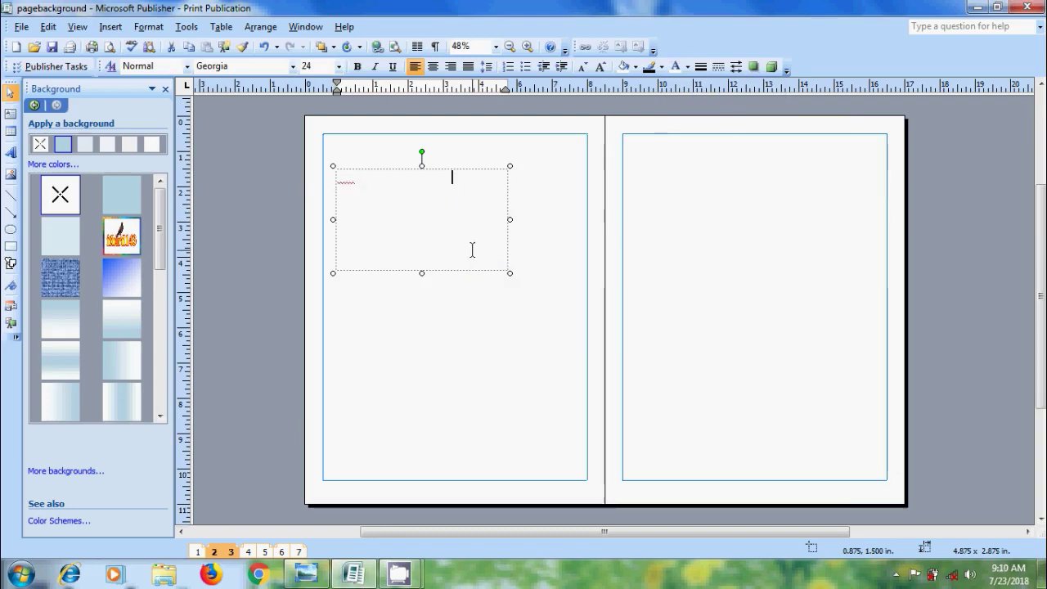
# Fill the text box with black and shrink it to fit its one line.
pyautogui.click(496, 272)
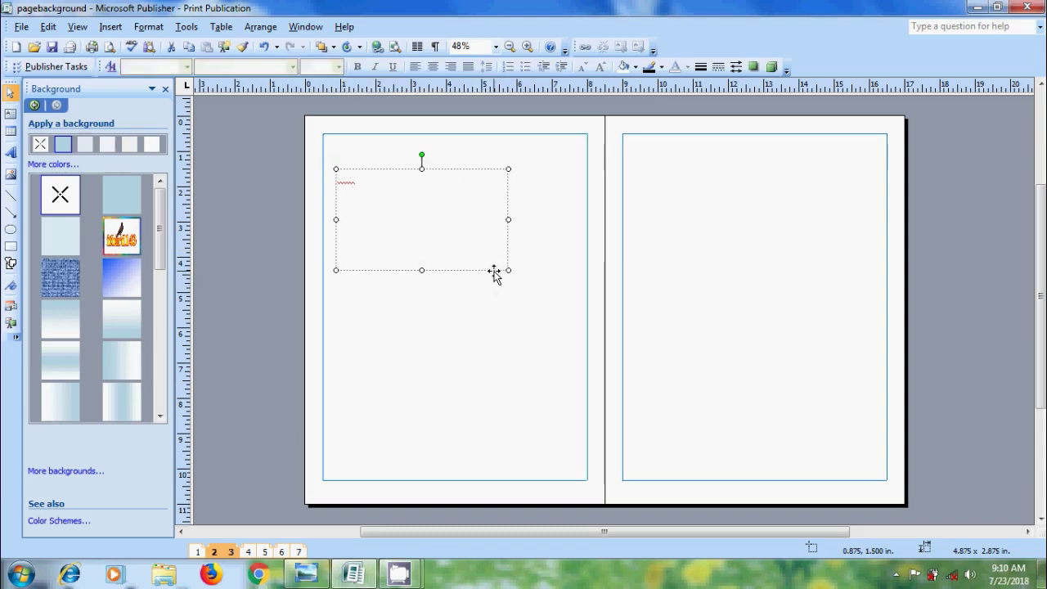
pyautogui.click(637, 68)
pyautogui.click(624, 114)
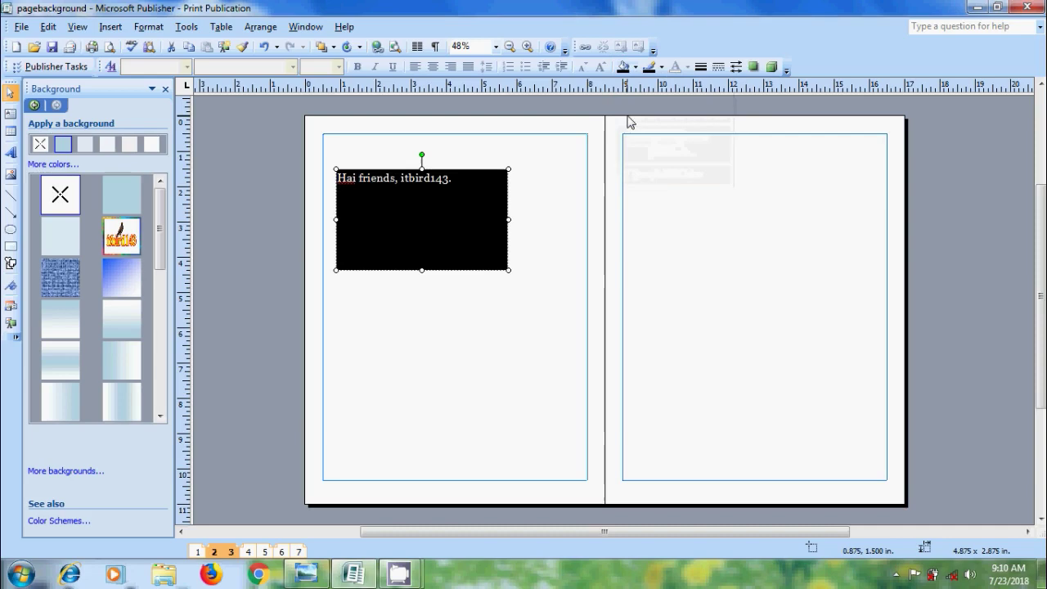
pyautogui.click(495, 367)
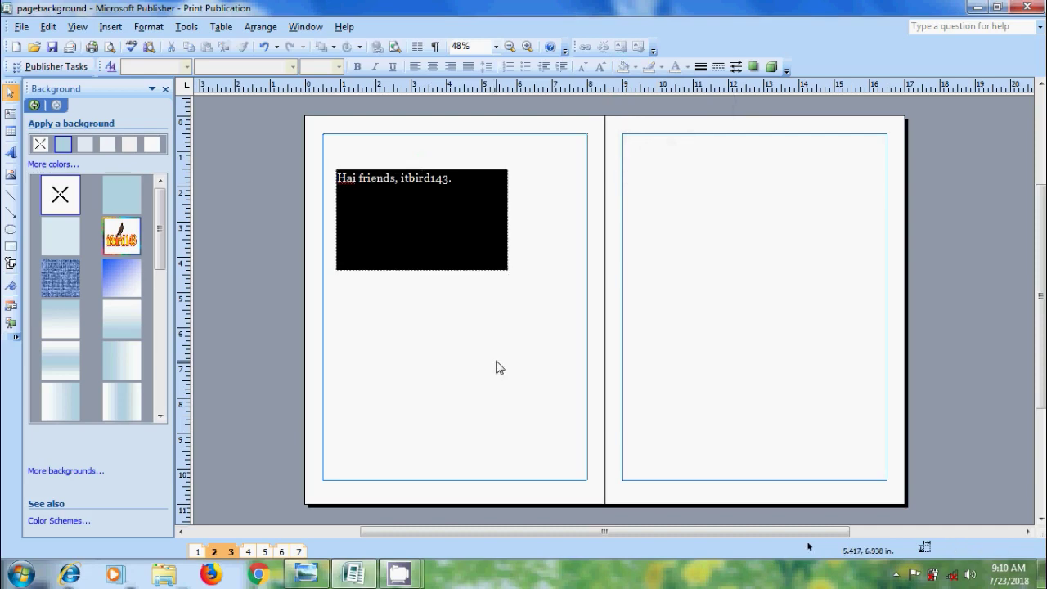
pyautogui.click(455, 268)
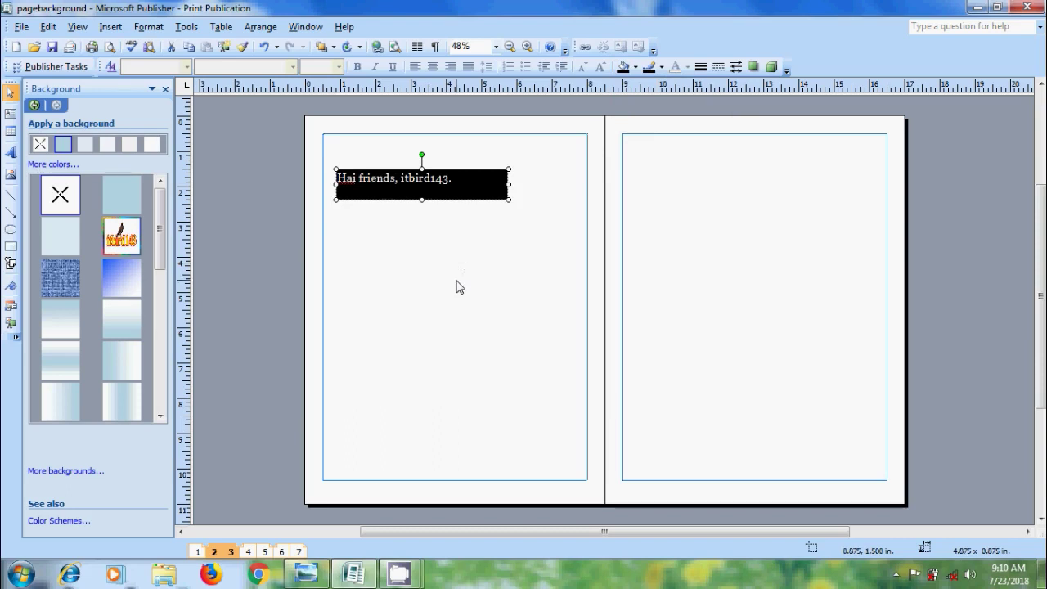
# View the pagebg title image in Photo Viewer, then minimize windows to show the desktop.
pyautogui.click(308, 576)
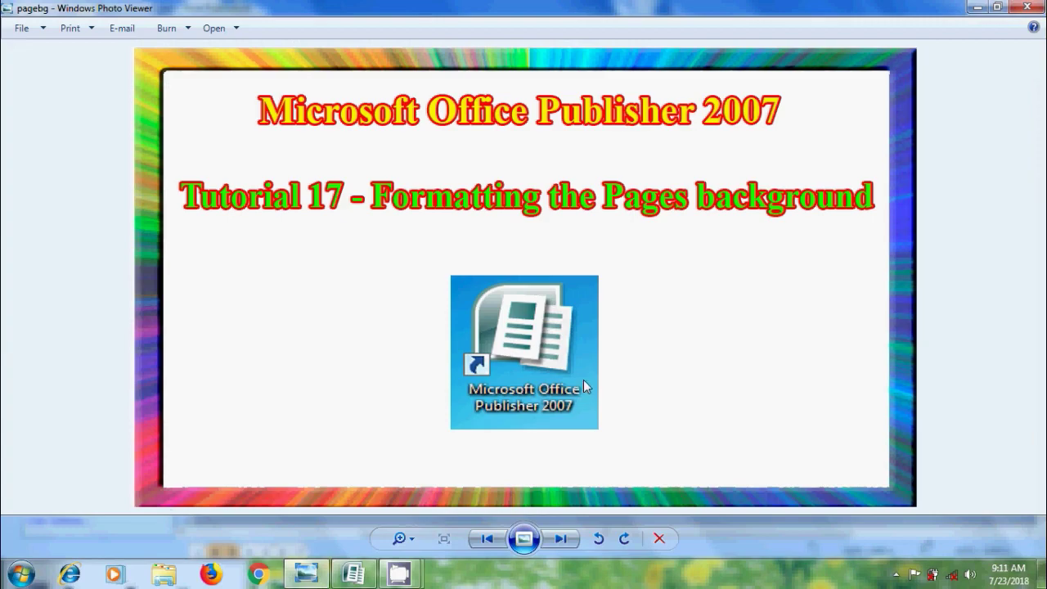
pyautogui.click(975, 9)
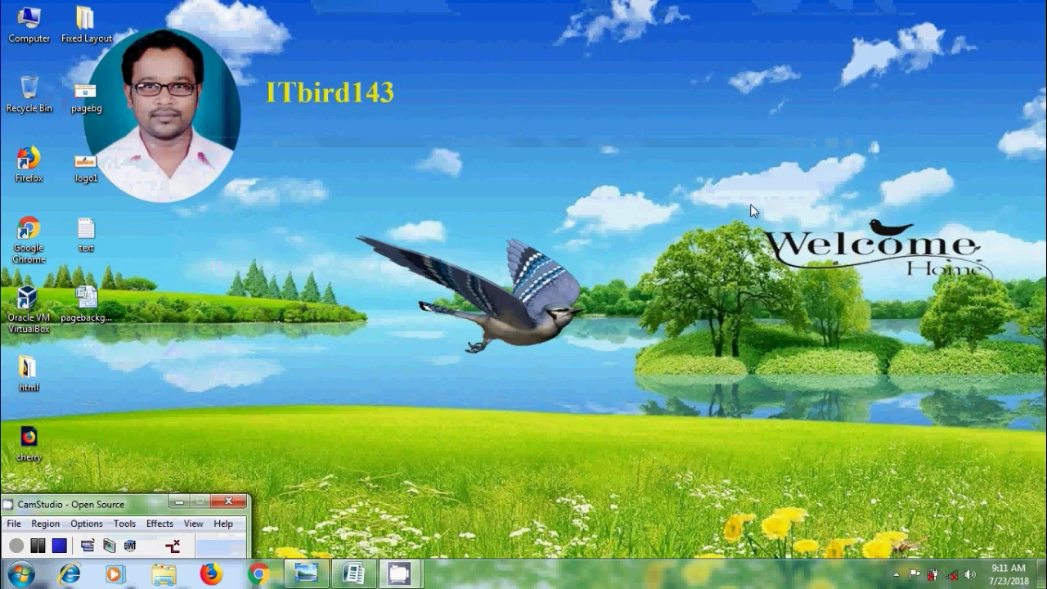